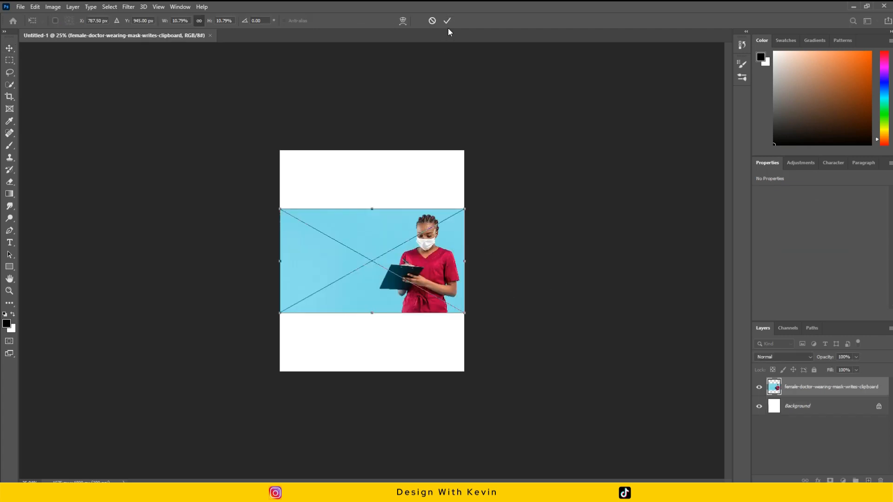
- Place the masked doctor photo, enlarge it to about 2137 by 1202 px and position it at about X -562, Y 210 px
key("Return")
left_click_drag(278, 207, 233, 139)
key("Return")
scroll(440, 196, "up", 3, "alt")
left_click(590, 150)
left_click_drag(422, 162, 441, 169)
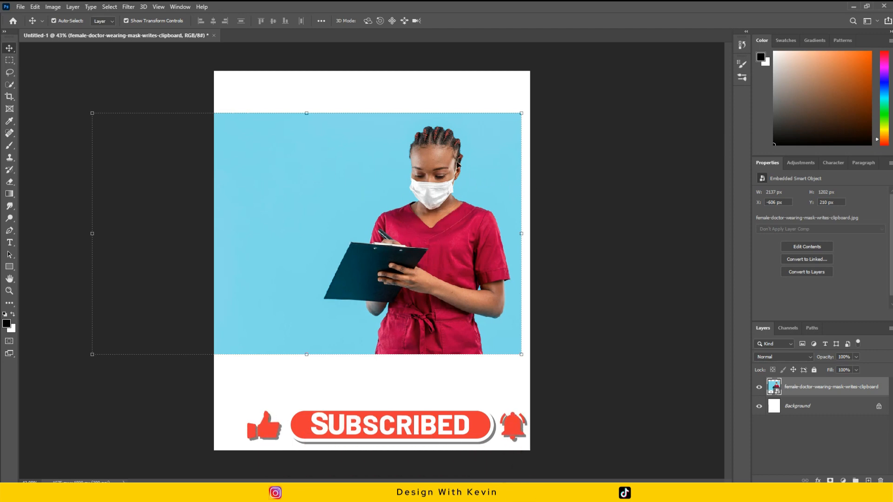
left_click_drag(488, 186, 498, 186)
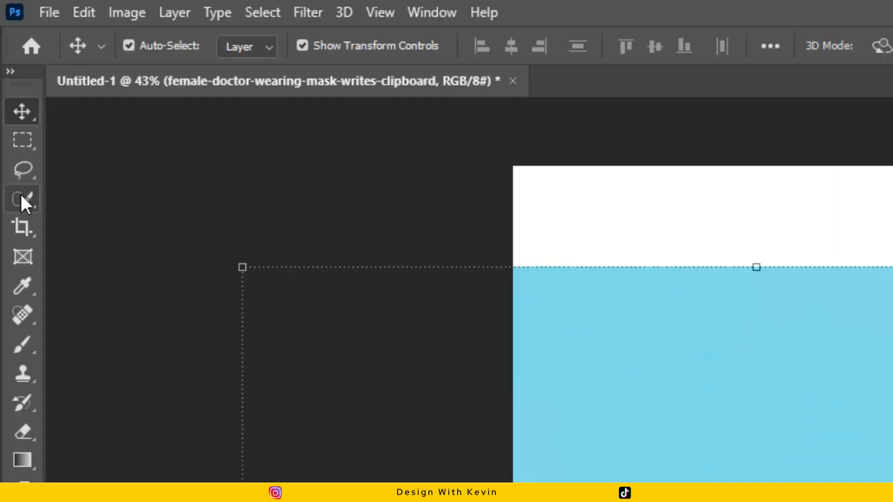
- Select the woman's hair and face above the mask with the Quick Selection tool, using a 125 px brush
left_click(9, 85)
right_click(12, 85)
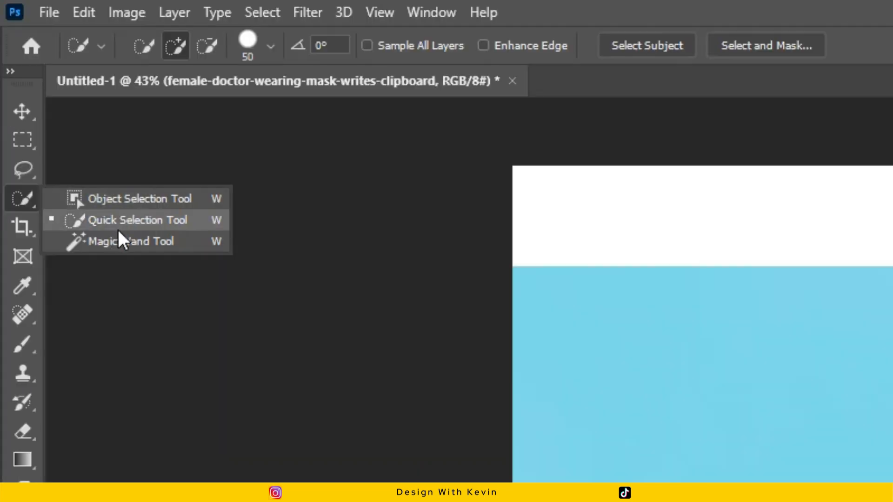
left_click(117, 221)
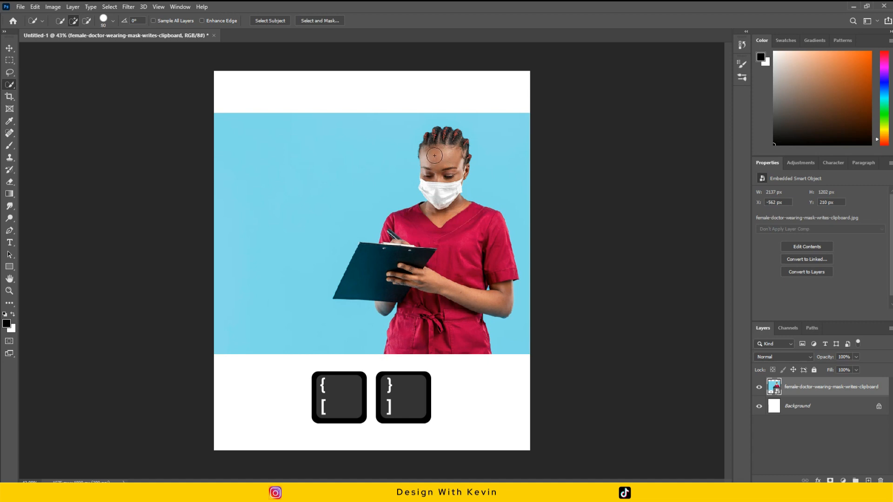
scroll(454, 156, "up", 3)
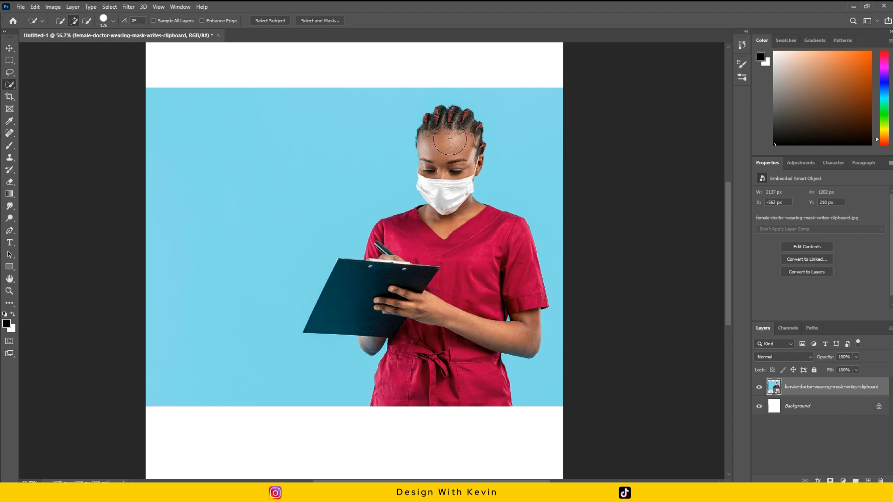
mouse_move(448, 134)
left_mouse_down()
mouse_move(446, 178)
mouse_move(456, 186)
mouse_move(465, 109)
left_mouse_up()
scroll(465, 110, "up", 3)
scroll(465, 110, "up", 3)
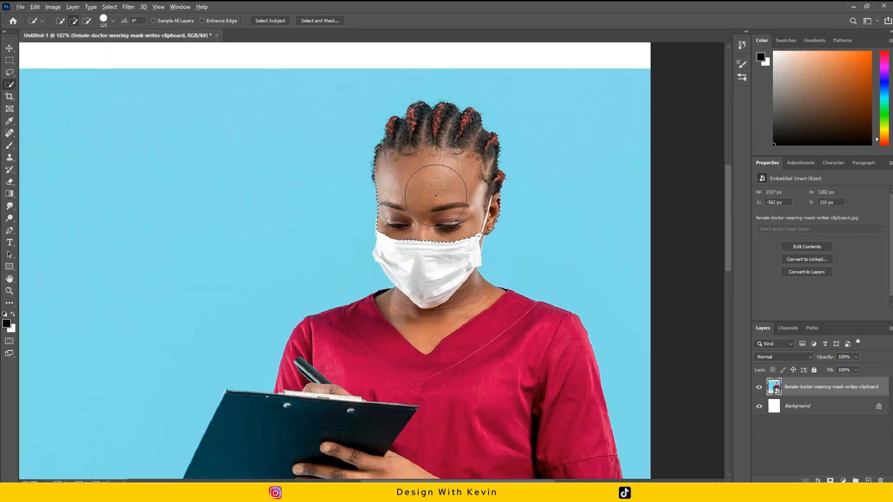
- Extend the selection over the woman's face mask, neck, red uniform, arm and clipboard
scroll(438, 150, "down", 1)
scroll(439, 150, "down", 2)
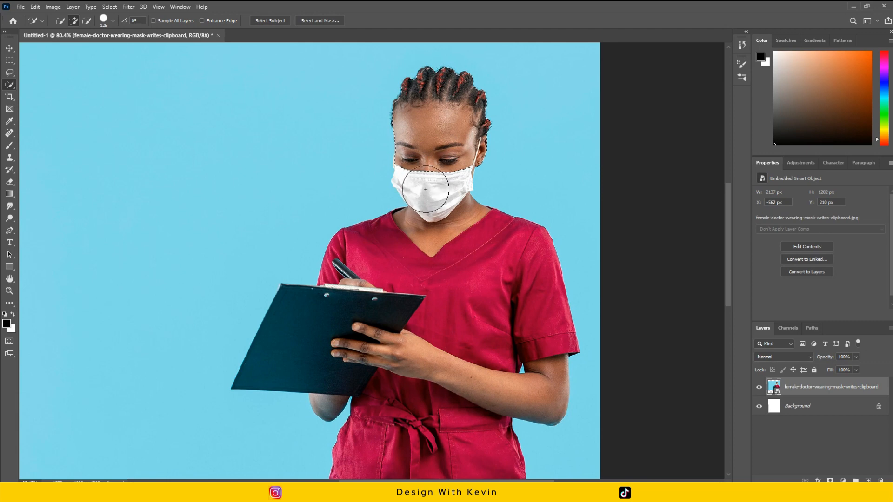
left_click_drag(441, 225, 407, 252)
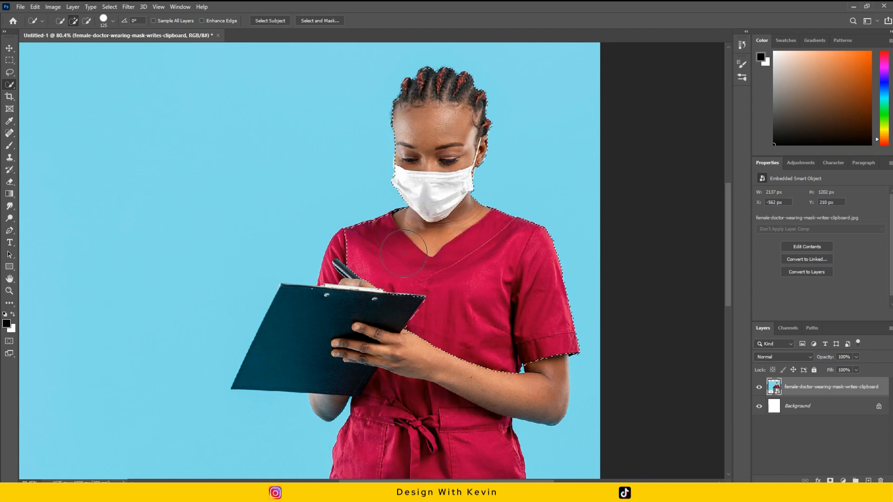
mouse_move(351, 277)
left_mouse_down()
mouse_move(362, 307)
mouse_move(410, 320)
mouse_move(437, 351)
mouse_move(447, 391)
left_mouse_up()
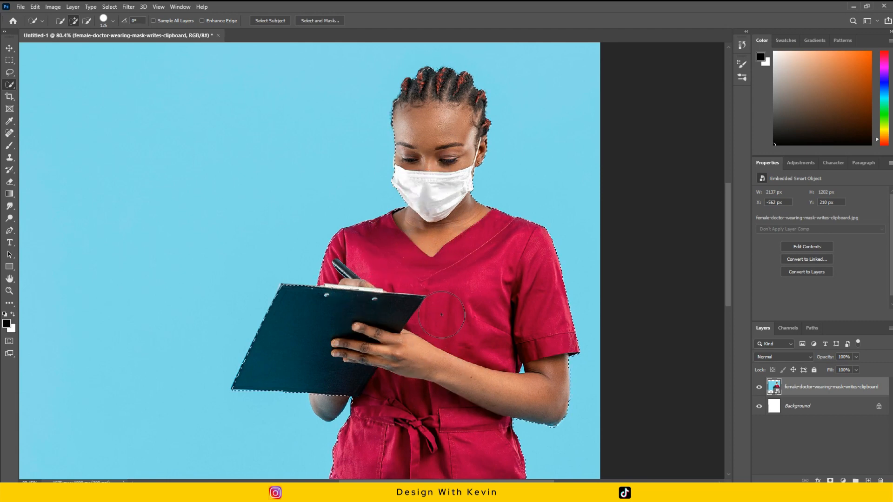
scroll(469, 388, "down", 2)
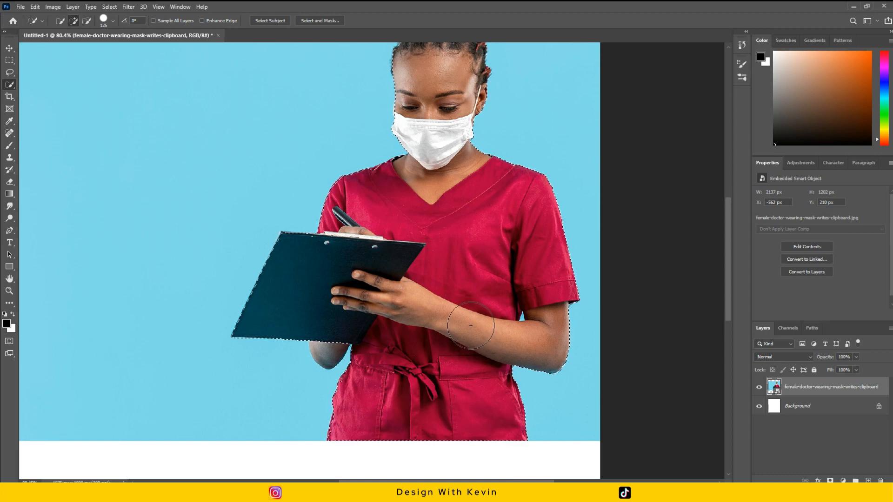
- Reduce the selection brush to 50 px and add the elbow below the clipboard to the selection
scroll(358, 322, "up", 1)
scroll(359, 323, "up", 5)
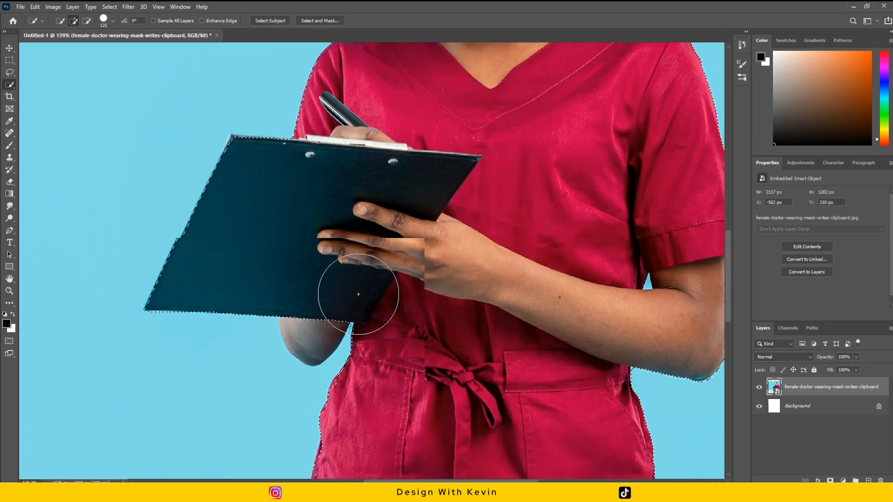
key("bracketleft")
key("bracketleft")
key("bracketleft")
key("bracketleft")
key("bracketleft")
key("bracketleft")
key("bracketleft")
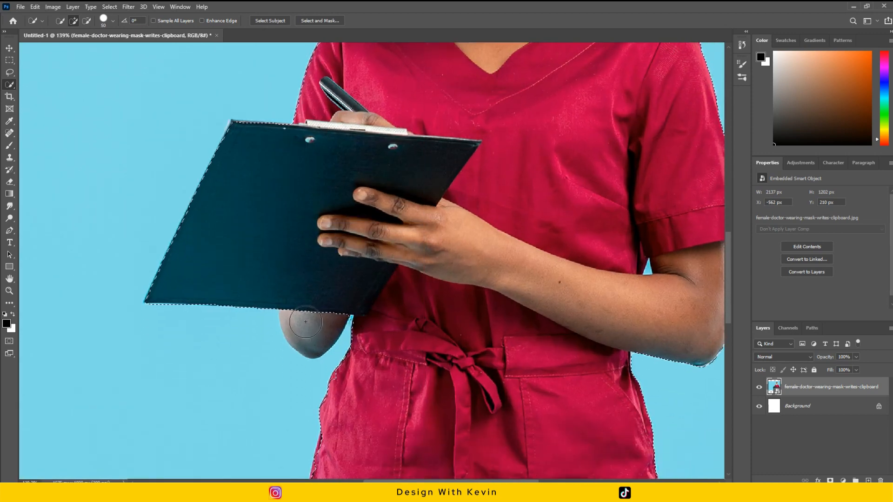
left_click(306, 323)
- Examine the selection outline around the woman's head, neck, shoulders, arms and clipboard
scroll(300, 302, "down", 3)
scroll(294, 296, "down", 1)
scroll(458, 158, "up", 2)
scroll(458, 153, "up", 3)
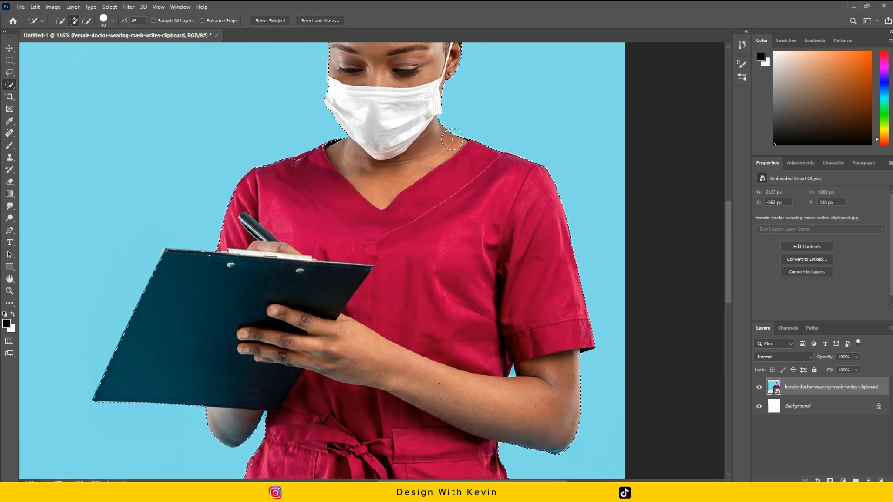
scroll(466, 96, "down", 4)
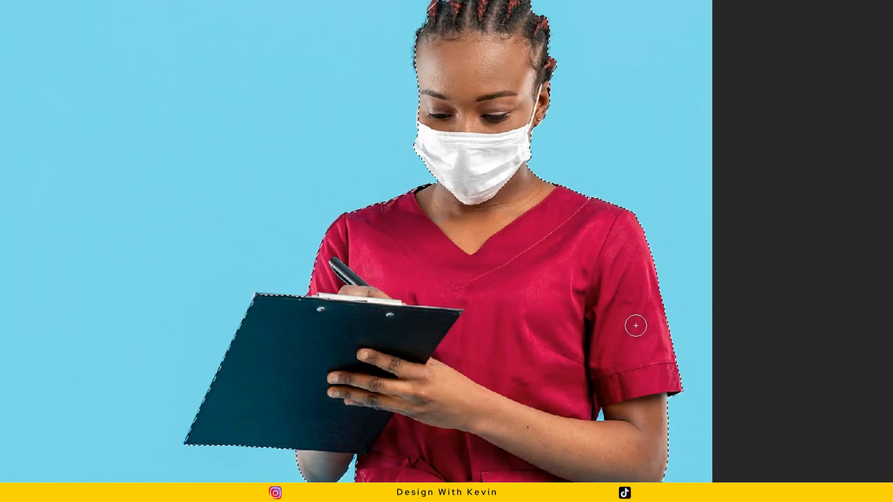
scroll(618, 322, "up", 2)
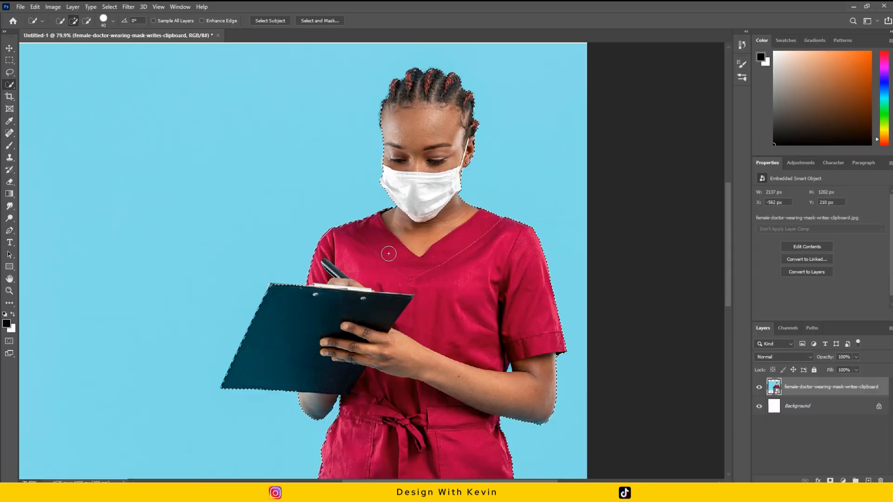
scroll(442, 243, "down", 2)
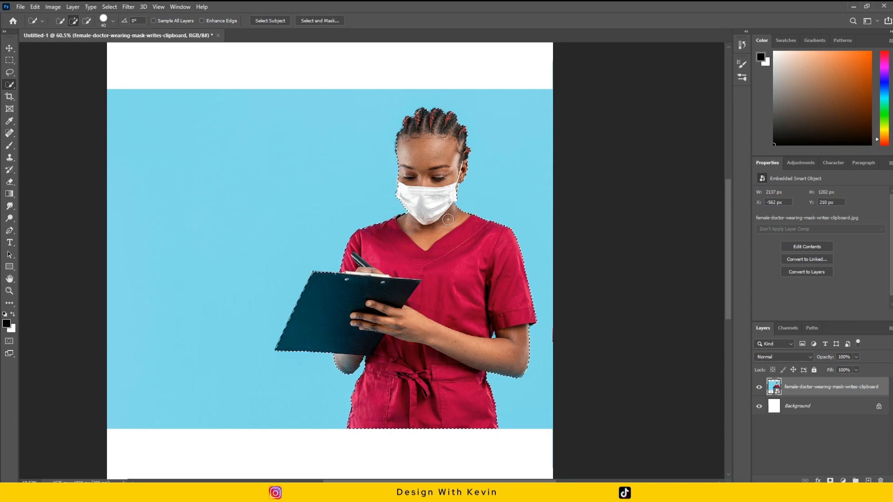
- Move the doctor photo with the Move tool to about X -516, Y 184 px
left_click(12, 48)
scroll(477, 215, "up", 2)
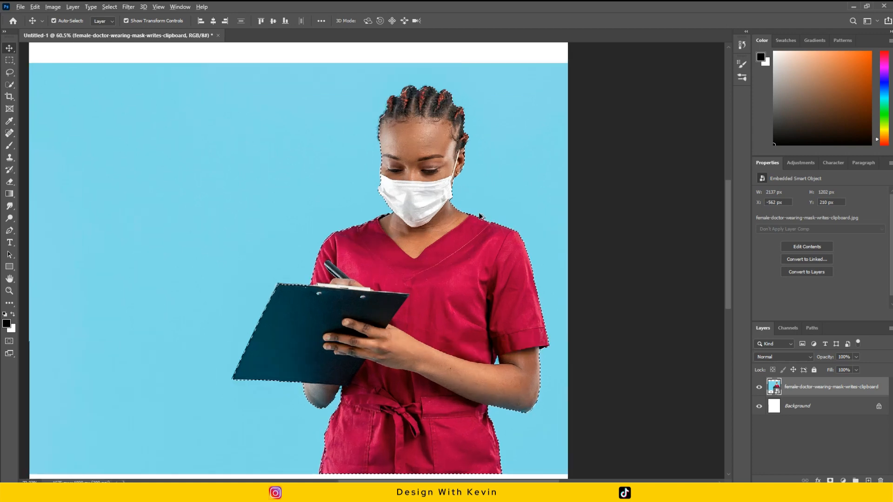
scroll(476, 215, "down", 3)
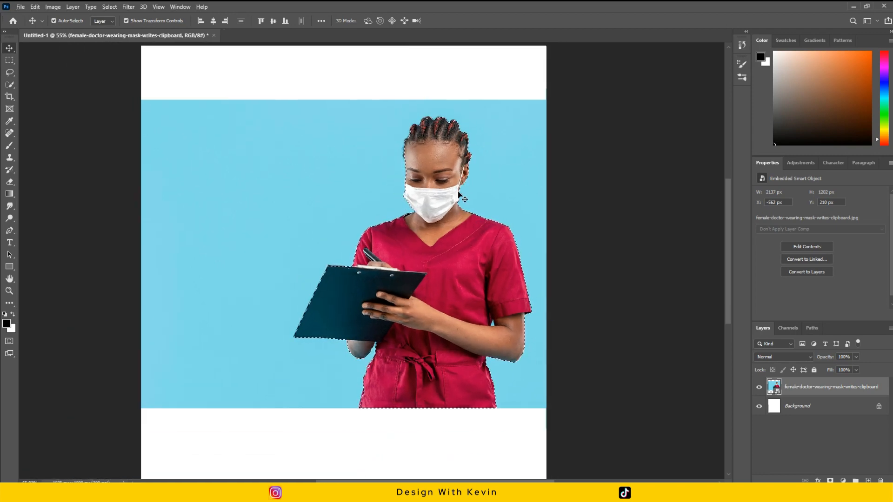
mouse_move(463, 235)
left_mouse_down()
mouse_move(385, 208)
mouse_move(401, 227)
mouse_move(421, 221)
mouse_move(329, 217)
mouse_move(420, 244)
mouse_move(478, 241)
mouse_move(446, 250)
mouse_move(485, 254)
mouse_move(454, 247)
left_mouse_up()
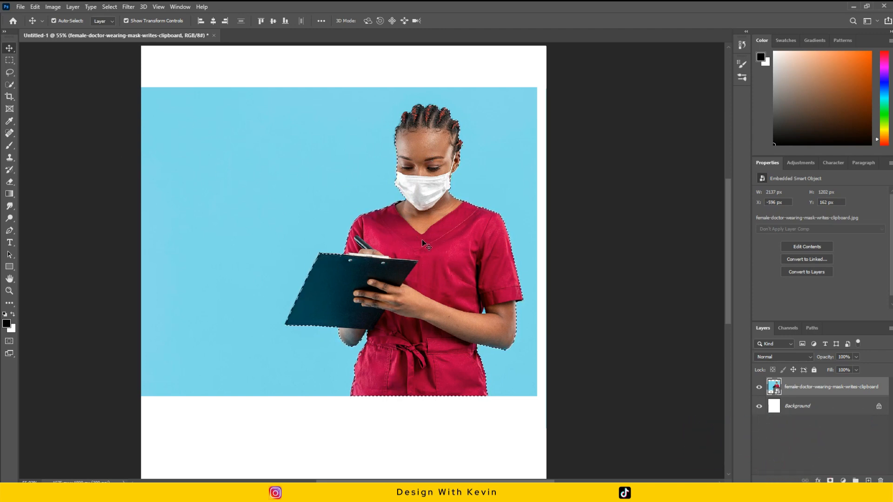
left_click_drag(425, 242, 456, 243)
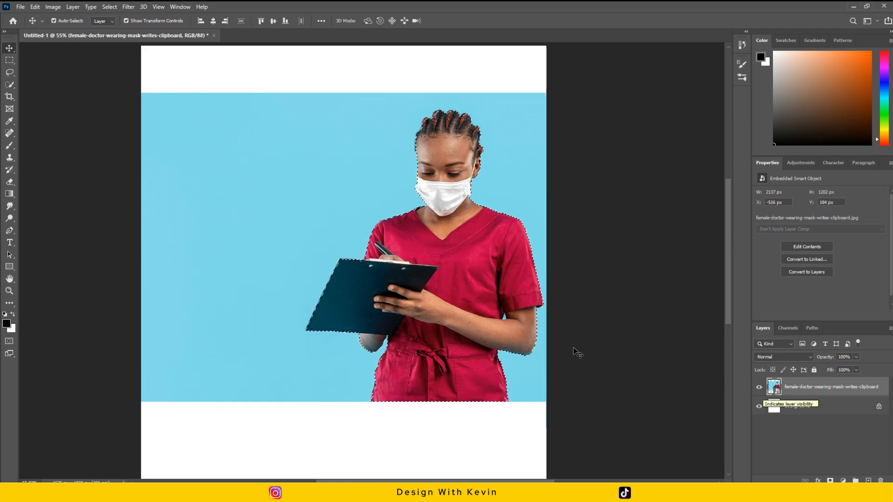
- Clear the active selection around the woman
scroll(470, 139, "up", 5)
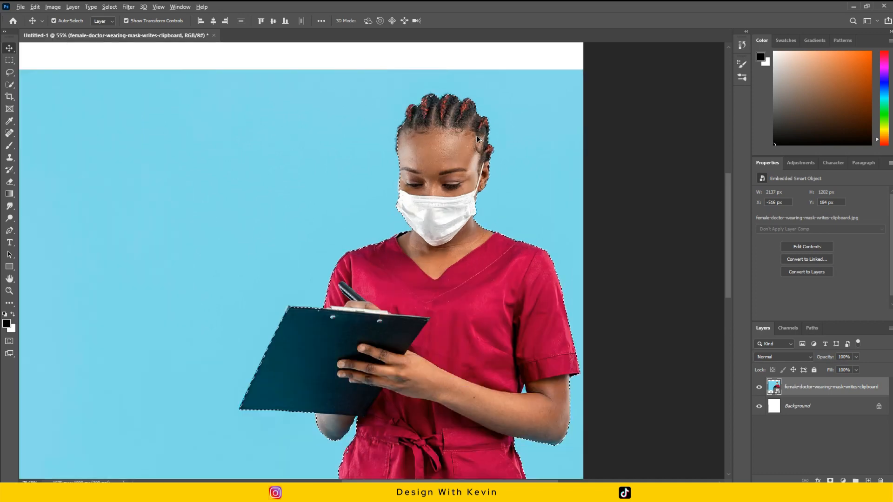
scroll(460, 95, "down", 3)
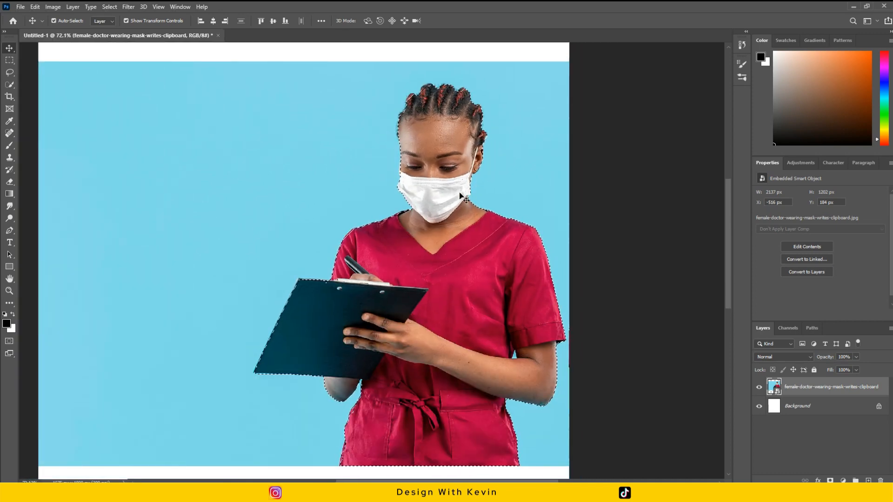
scroll(458, 198, "down", 2)
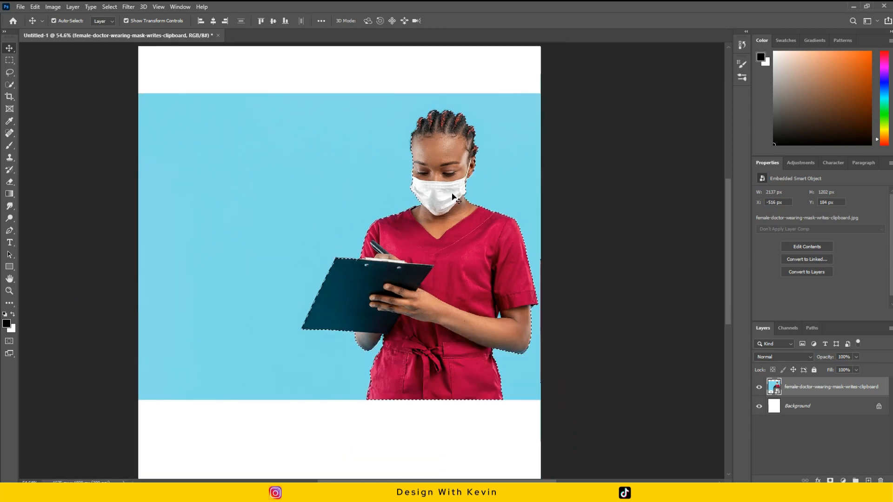
scroll(453, 193, "up", 2)
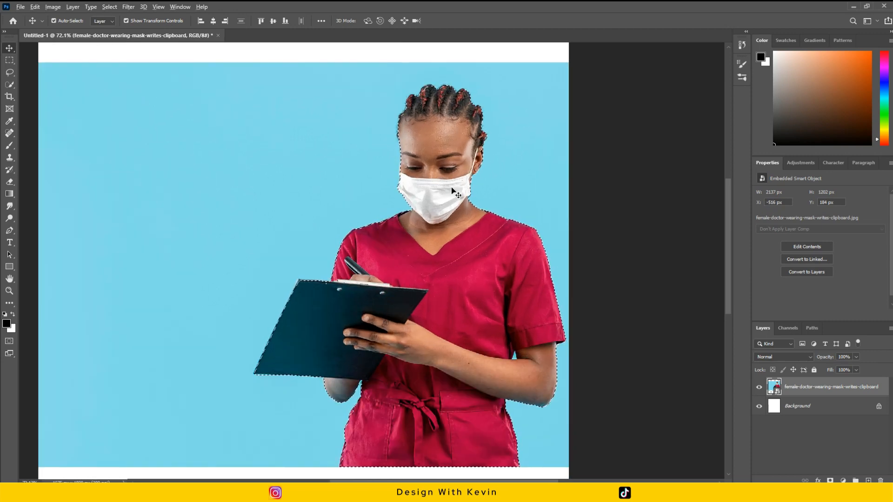
scroll(451, 189, "down", 1)
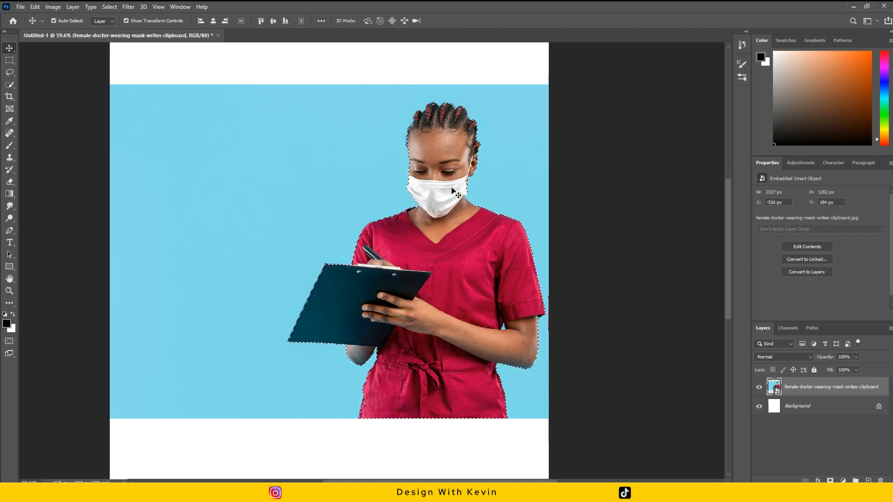
key("ctrl+d")
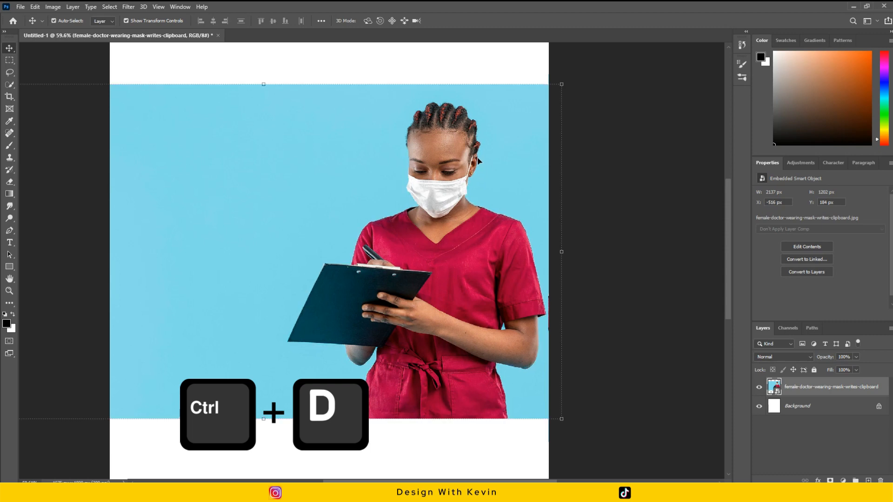
- Select the woman again with the Quick Selection tool, and remove the selection with the Deselect command
left_click(10, 85)
mouse_move(442, 139)
left_mouse_down()
mouse_move(424, 280)
mouse_move(393, 305)
mouse_move(405, 361)
mouse_move(442, 335)
mouse_move(484, 281)
left_mouse_up()
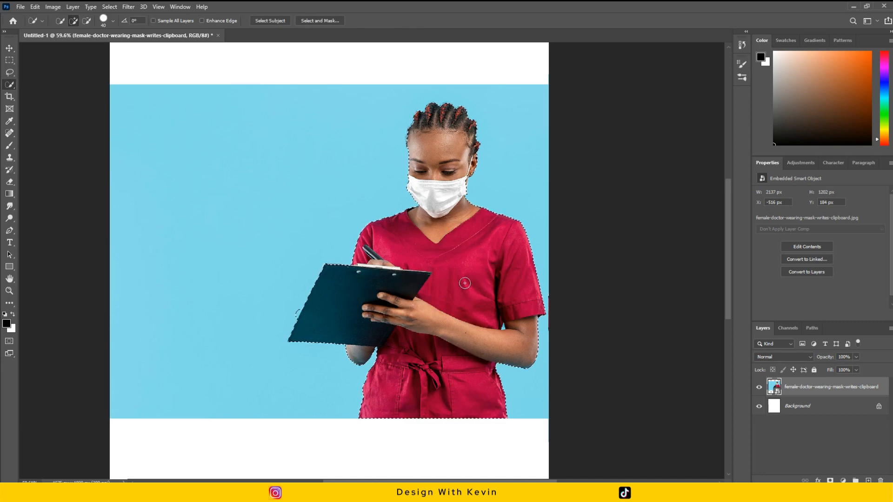
left_click(113, 7)
left_click(109, 6)
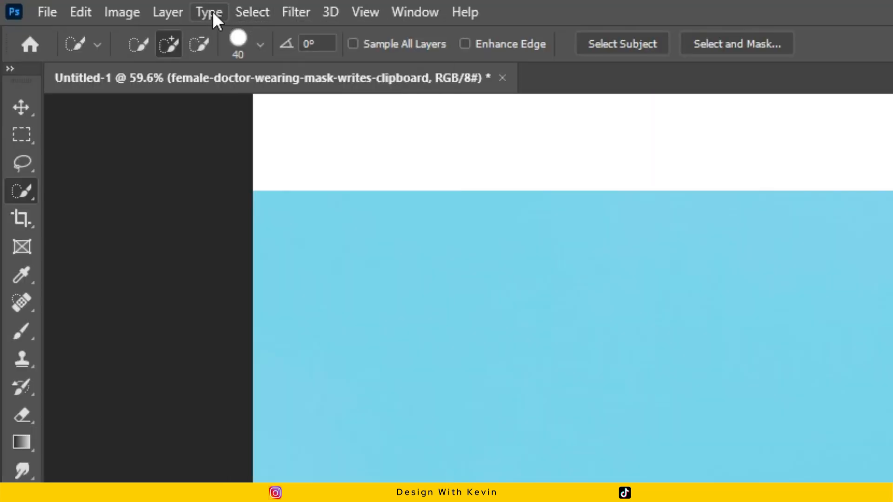
left_click(259, 12)
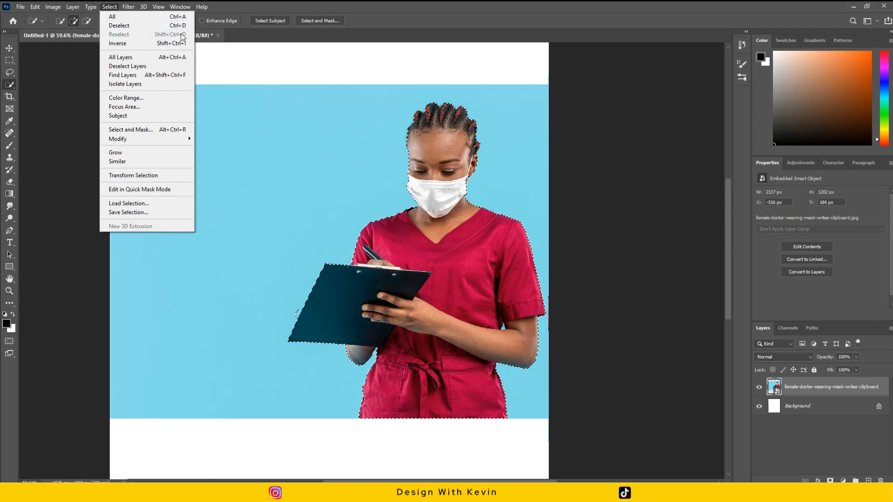
left_click(122, 27)
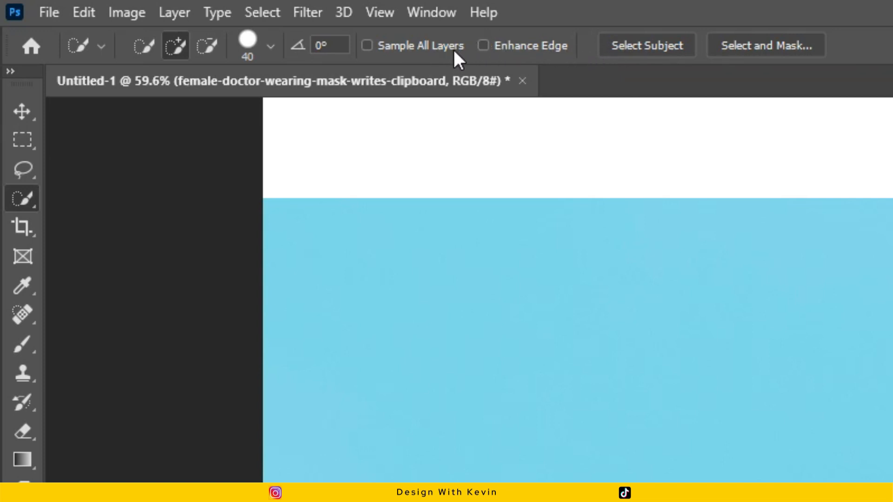
- Review the Quick Selection tool's brush settings and set the tool to New Selection mode
left_click(269, 46)
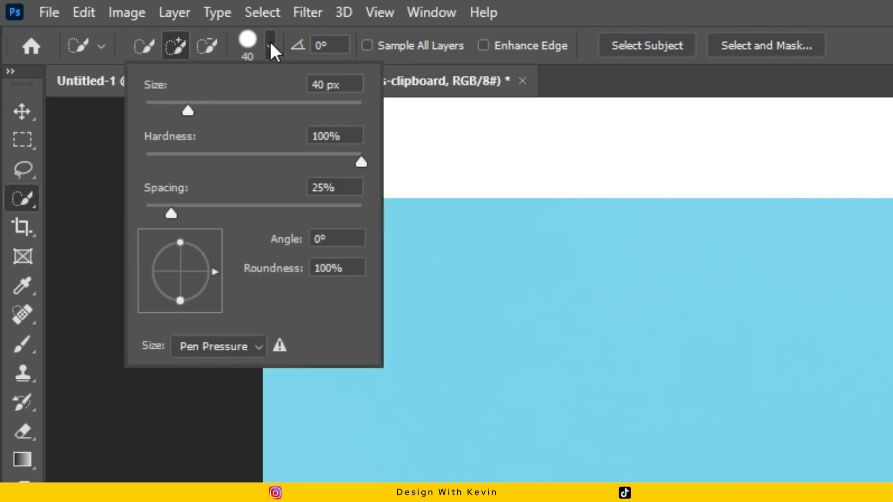
left_click(270, 45)
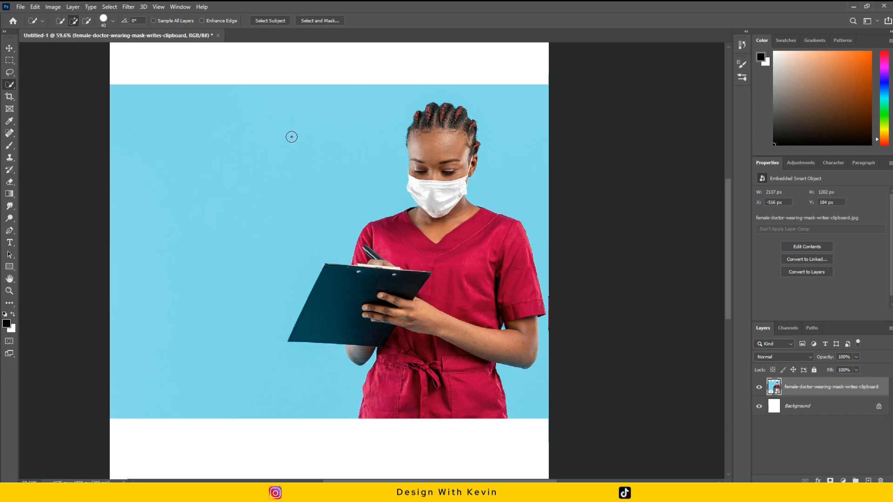
right_click(11, 87)
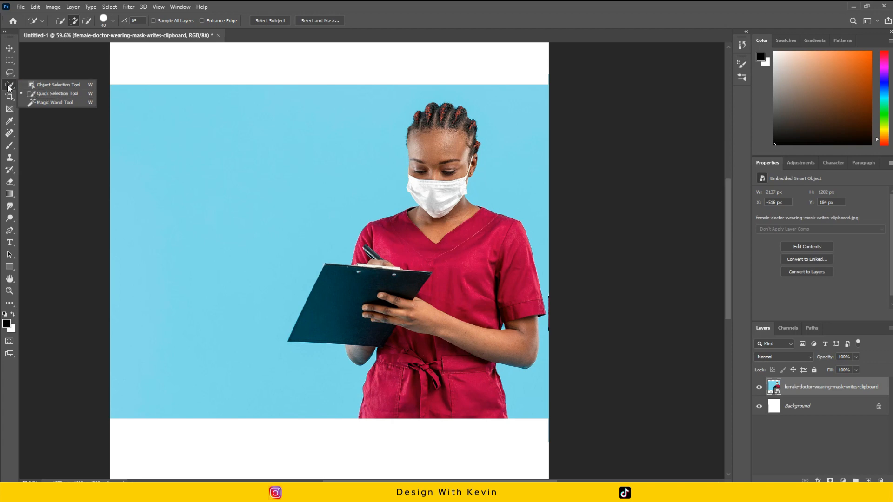
left_click(33, 93)
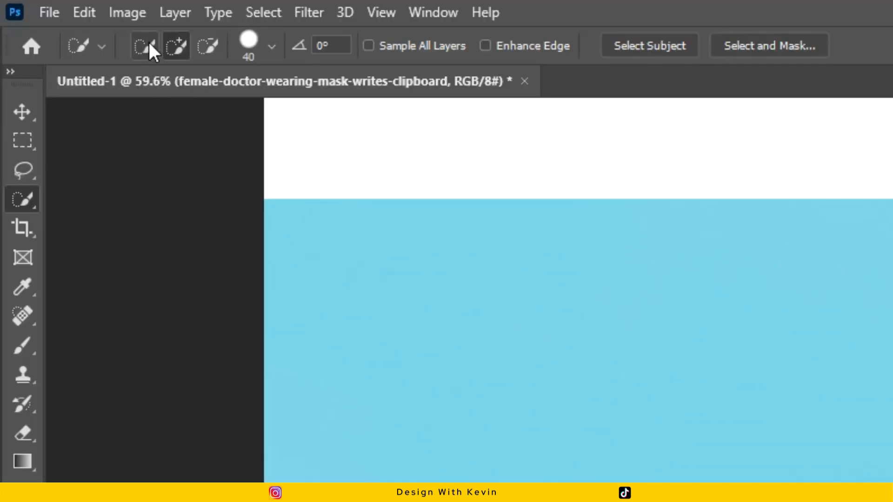
left_click(143, 43)
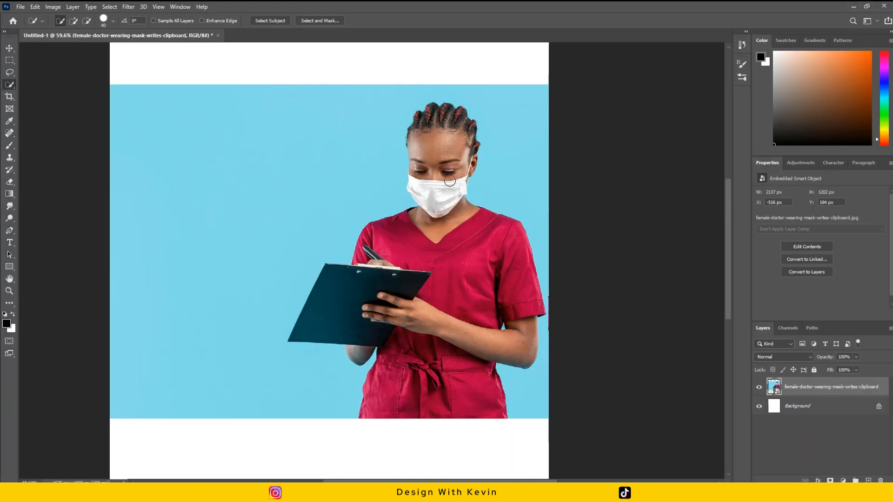
- Select the blue background on both sides of the woman with the Quick Selection tool, and clear the selection
mouse_move(425, 147)
left_mouse_down()
mouse_move(426, 207)
mouse_move(439, 208)
mouse_move(445, 175)
mouse_move(432, 247)
mouse_move(398, 248)
mouse_move(459, 251)
mouse_move(466, 287)
mouse_move(455, 337)
mouse_move(425, 342)
mouse_move(350, 312)
mouse_move(370, 327)
mouse_move(359, 351)
mouse_move(366, 254)
left_mouse_up()
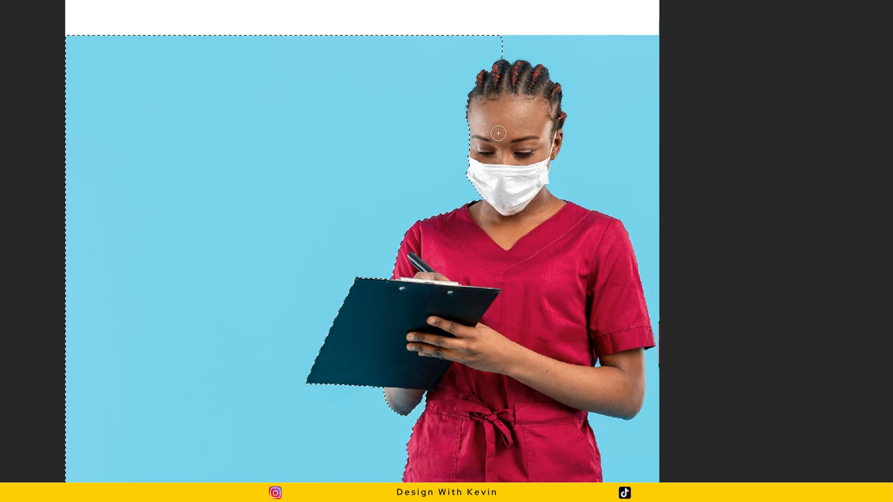
mouse_move(516, 42)
left_mouse_down()
mouse_move(619, 72)
mouse_move(673, 230)
mouse_move(670, 335)
left_mouse_up()
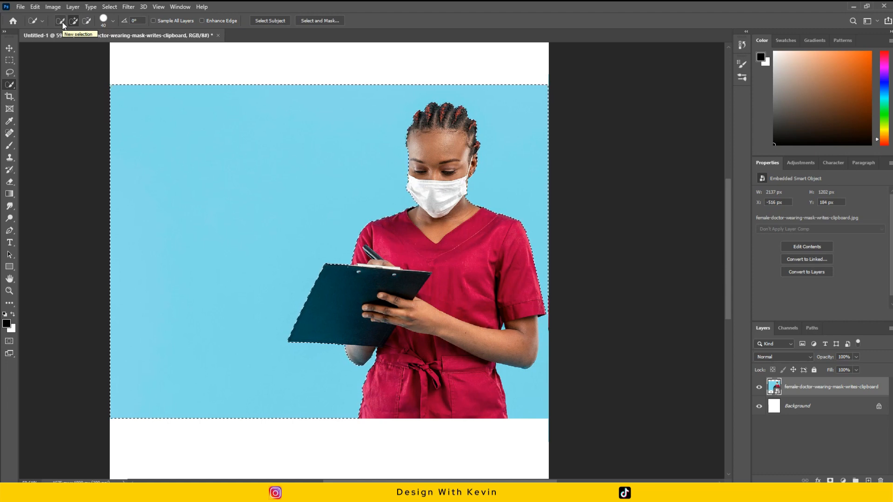
key("ctrl+d")
- Select the woman with the Quick Selection tool, including the missed part of the sleeve beside the pen
mouse_move(430, 128)
left_mouse_down()
mouse_move(426, 205)
mouse_move(358, 339)
mouse_move(410, 367)
mouse_move(477, 376)
mouse_move(508, 353)
left_mouse_up()
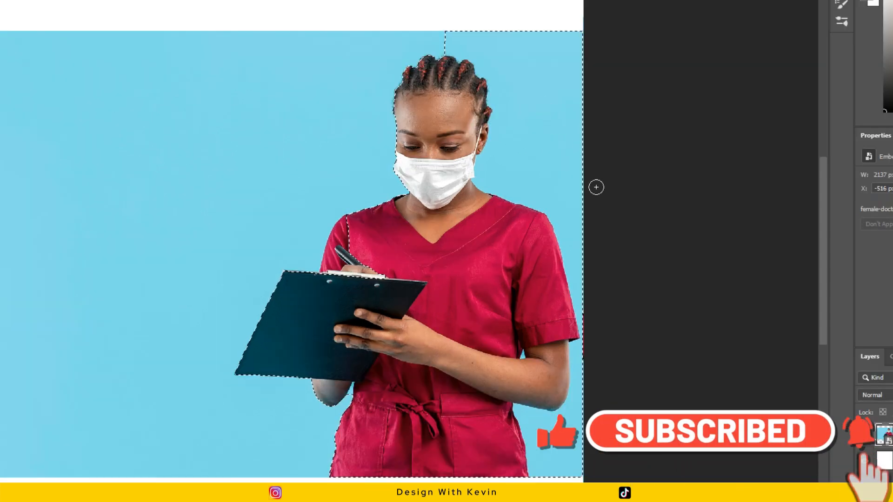
left_click_drag(555, 201, 496, 160)
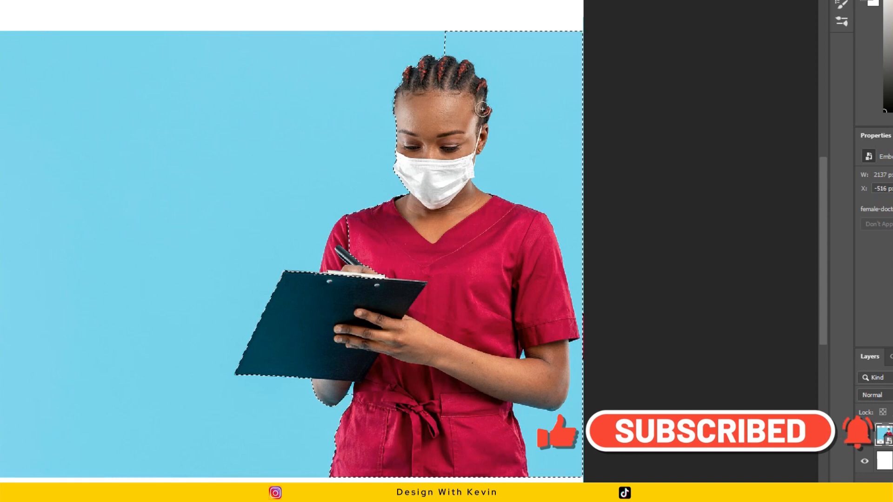
scroll(513, 75, "up", 3)
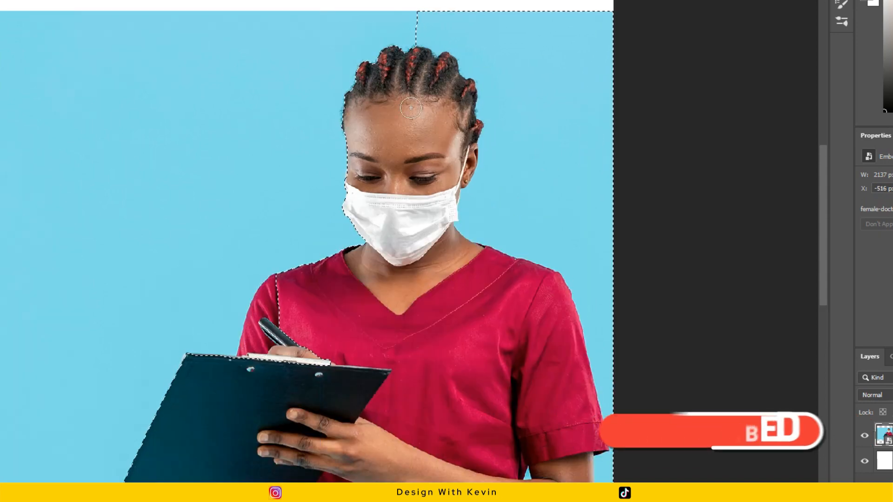
left_click_drag(261, 324, 266, 324)
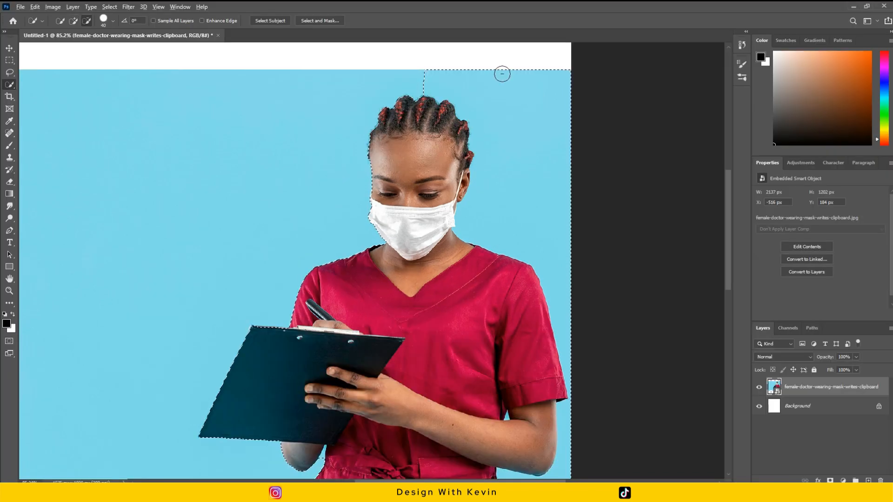
scroll(506, 73, "down", 2)
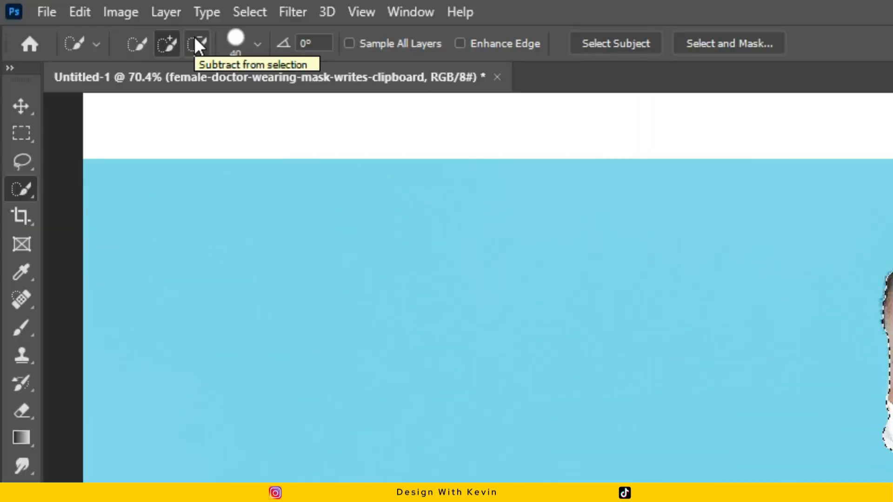
- Subtract the blue background beside the woman's head, shoulder and arm from the selection
left_click(197, 45)
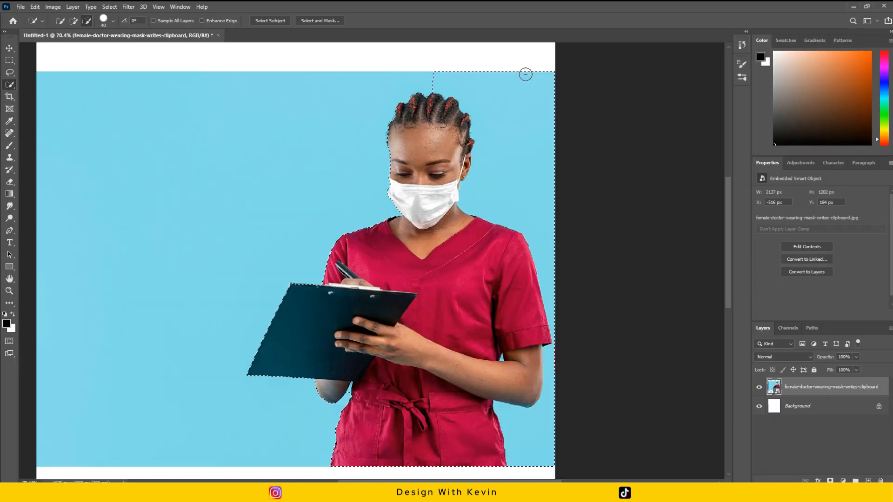
mouse_move(525, 74)
left_mouse_down()
mouse_move(470, 74)
mouse_move(527, 143)
mouse_move(537, 134)
mouse_move(505, 143)
left_mouse_up()
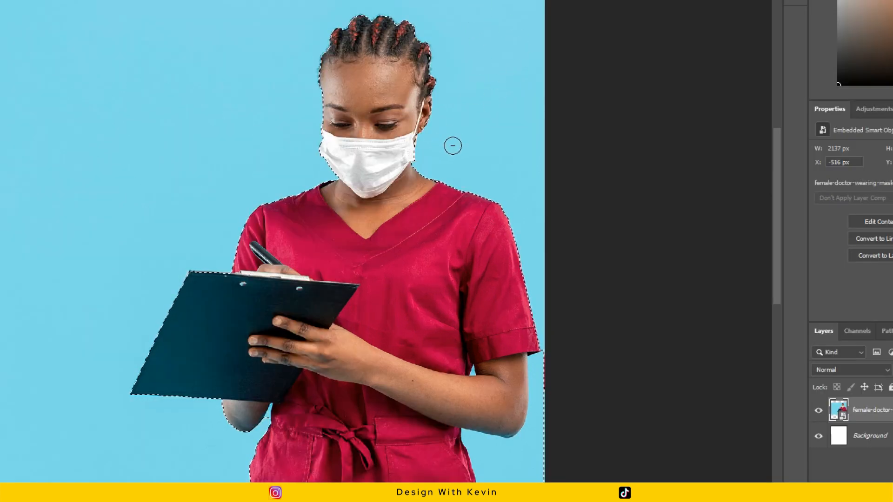
mouse_move(554, 342)
left_mouse_down()
mouse_move(540, 386)
mouse_move(481, 458)
mouse_move(479, 446)
left_mouse_up()
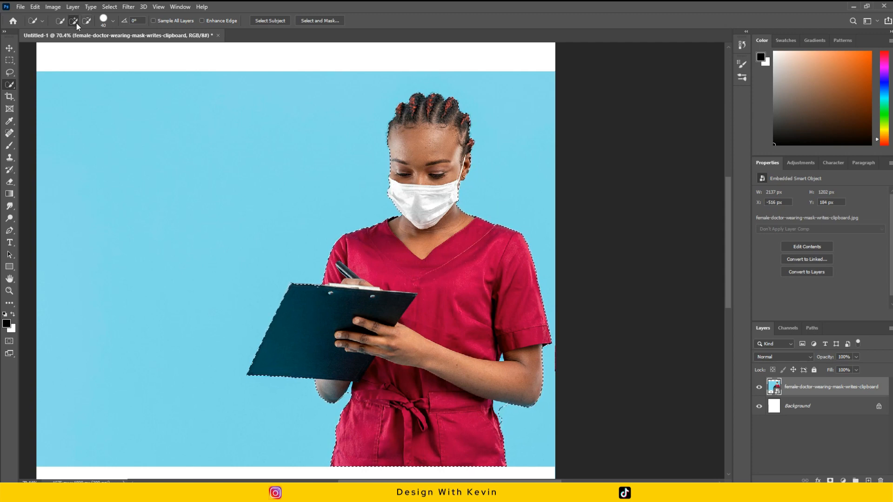
- Add a patch of blue background above the woman's shoulder to the selection, and subtract it again
mouse_move(504, 217)
left_mouse_down()
mouse_move(512, 234)
mouse_move(521, 202)
mouse_move(539, 199)
left_mouse_up()
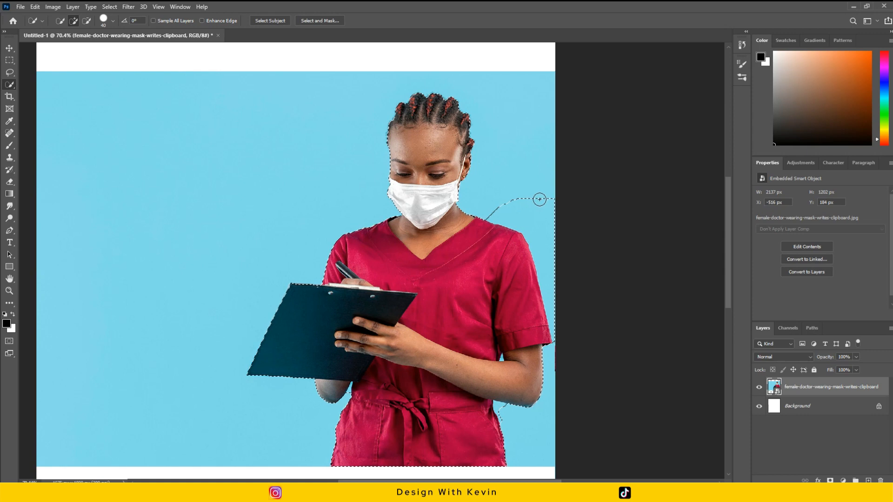
left_click(88, 20)
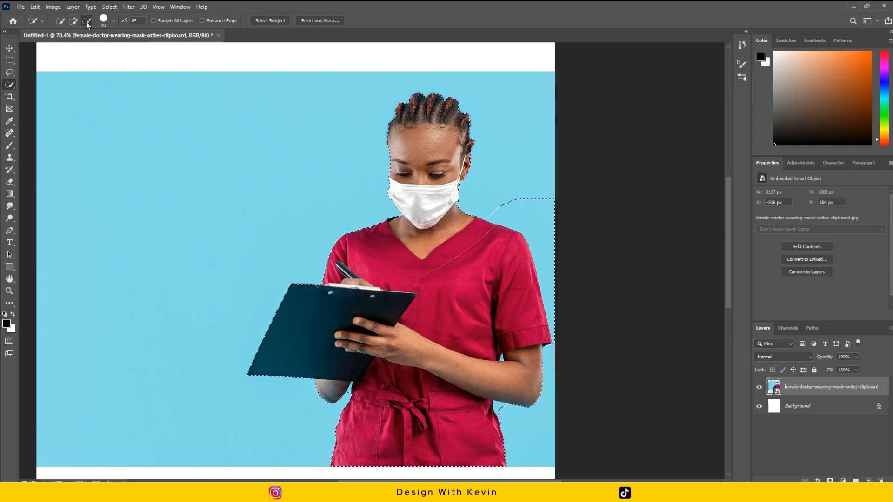
mouse_move(531, 205)
left_mouse_down()
mouse_move(552, 234)
mouse_move(559, 259)
mouse_move(501, 213)
mouse_move(527, 217)
mouse_move(507, 217)
left_mouse_up()
left_click(507, 217)
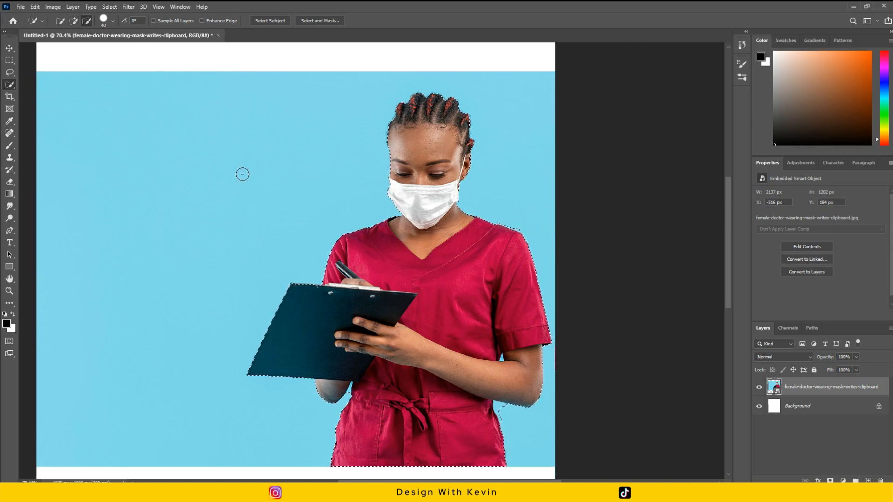
- Reduce the selection brush size to 25 and refine the selection edge along the woman's shoulder
scroll(439, 180, "down", 1)
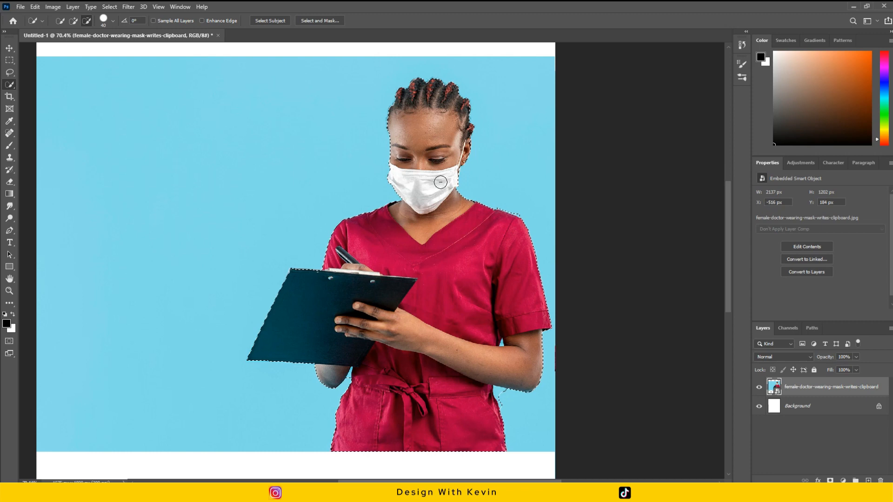
key("bracketleft")
key("bracketleft")
key("bracketleft")
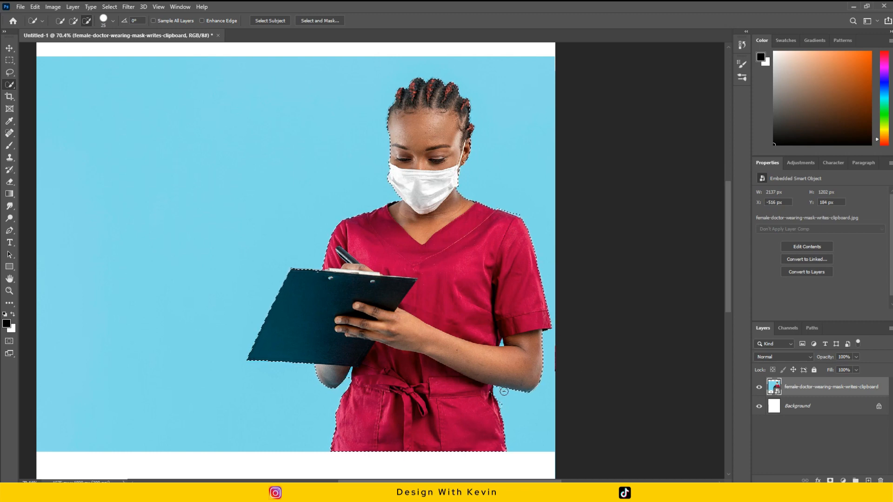
left_click(73, 21)
left_click(520, 204)
scroll(544, 135, "up", 3)
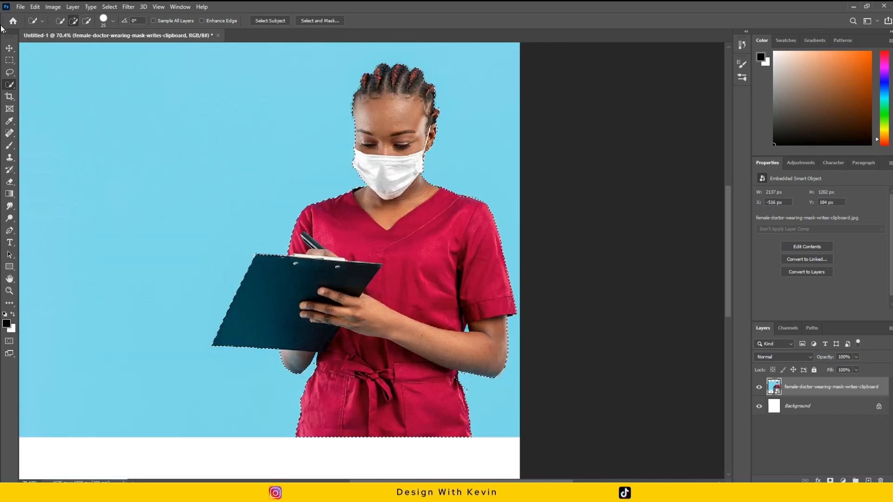
- Copy the selected woman from the doctor photo layer to a new layer
key("v")
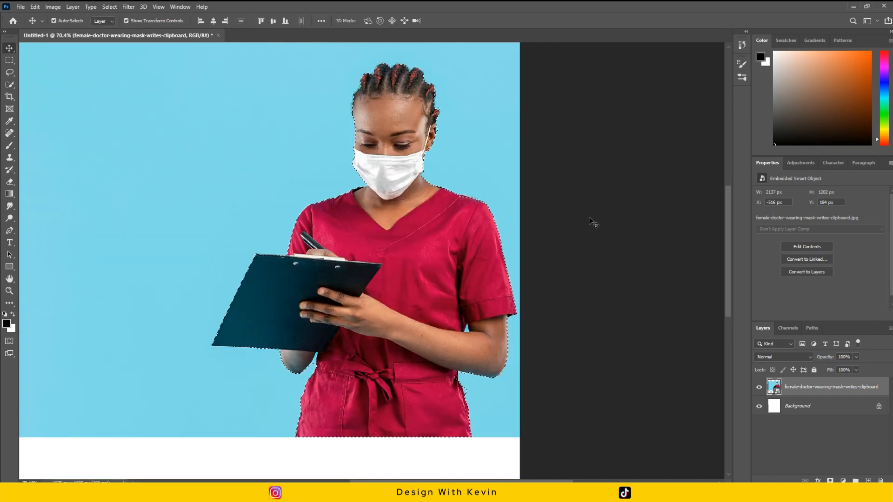
left_click(837, 432)
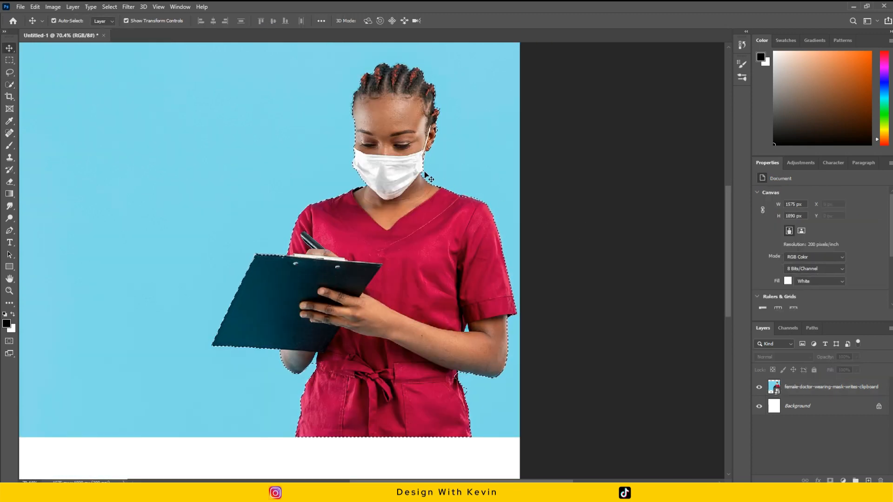
left_click(845, 390)
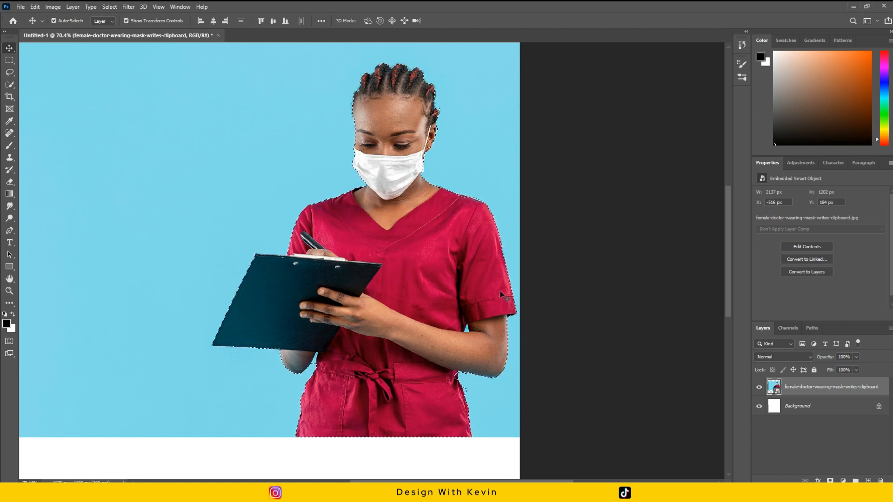
key("ctrl+j")
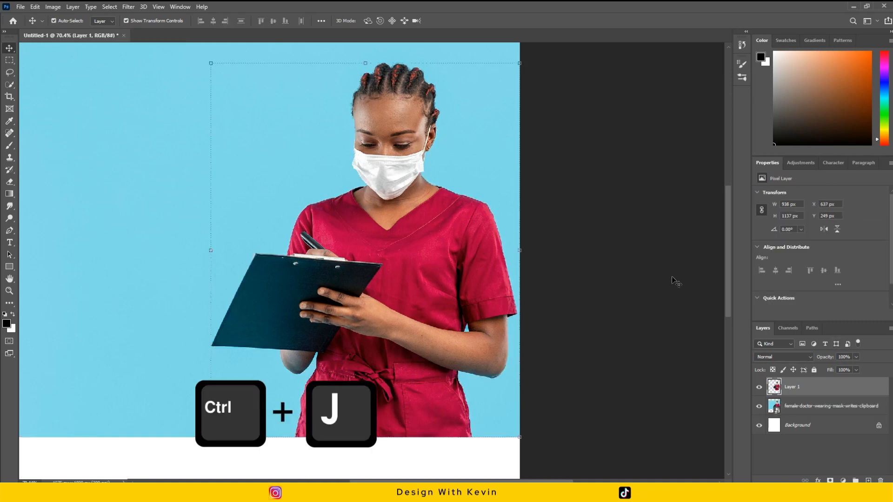
- Hide the original doctor photo layer and move the cutout to about X 358, Y 282 px
key("ctrl+0")
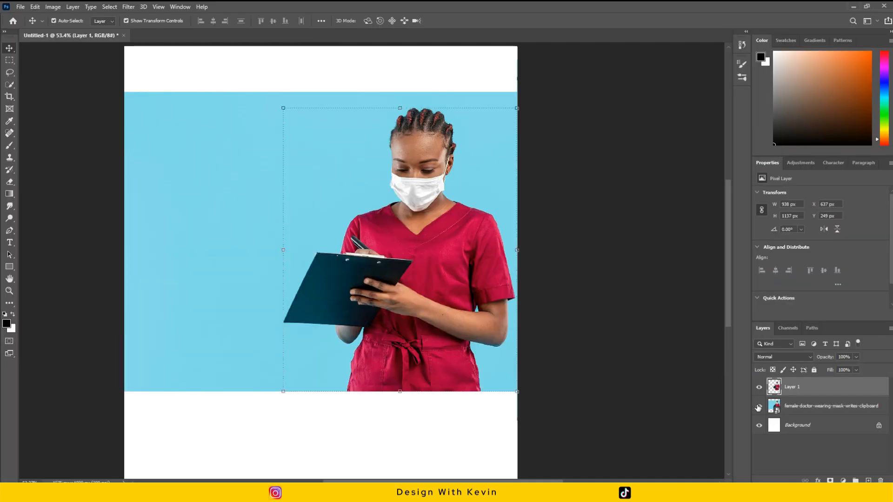
left_click(759, 407)
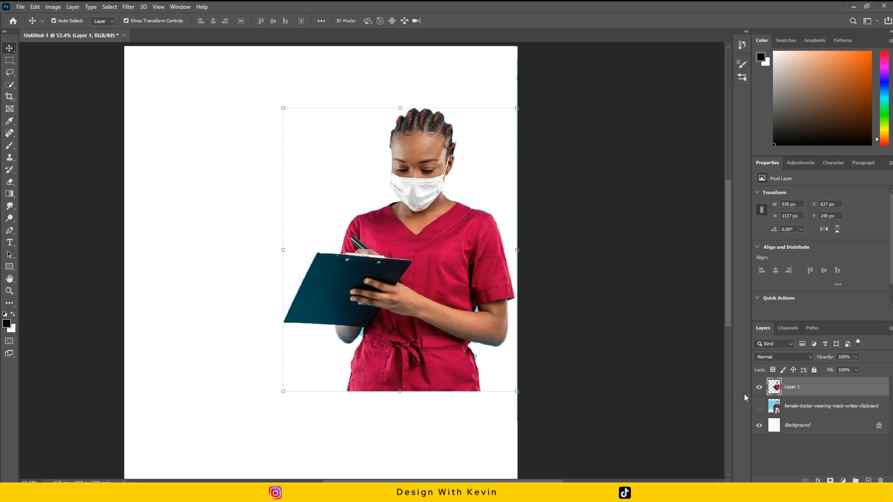
left_click_drag(436, 230, 367, 239)
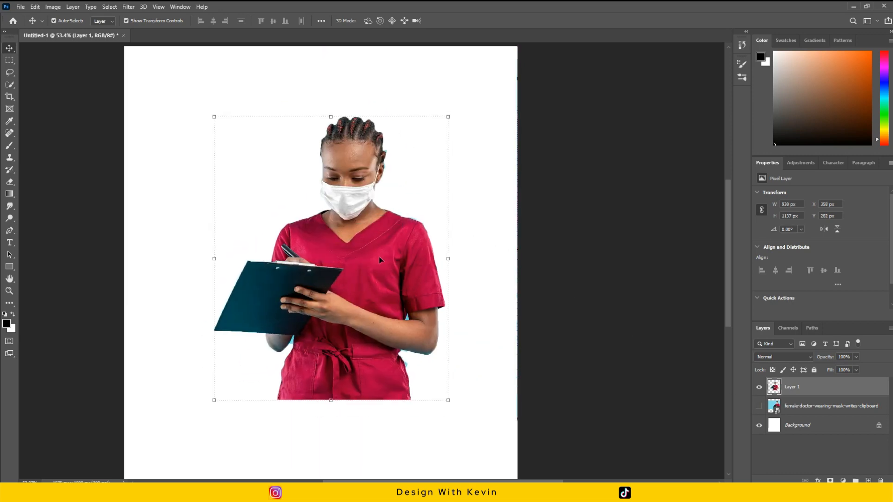
scroll(379, 257, "down", 2)
scroll(379, 251, "up", 2)
scroll(379, 251, "down", 1)
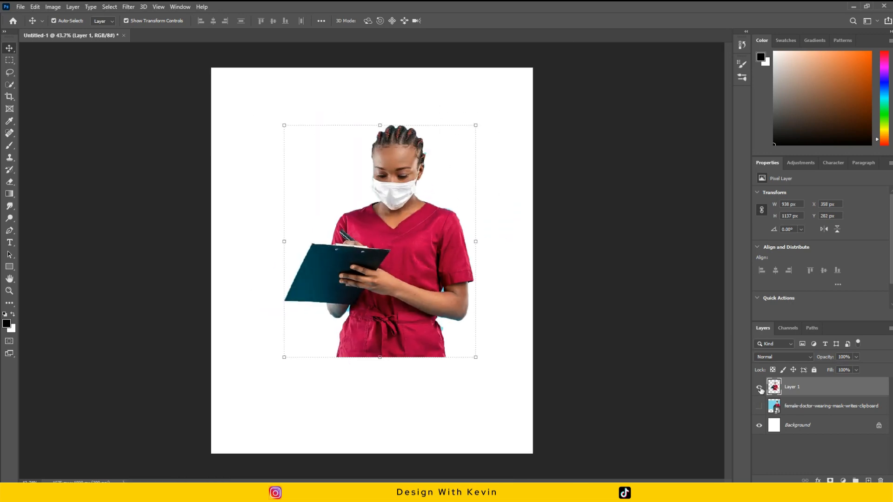
- Show the doctor photo layer in place of the cutout, and move the photo to about X -562, Y 184 px
left_click(759, 387)
left_click(759, 406)
left_click(772, 406)
left_click_drag(444, 199, 435, 200)
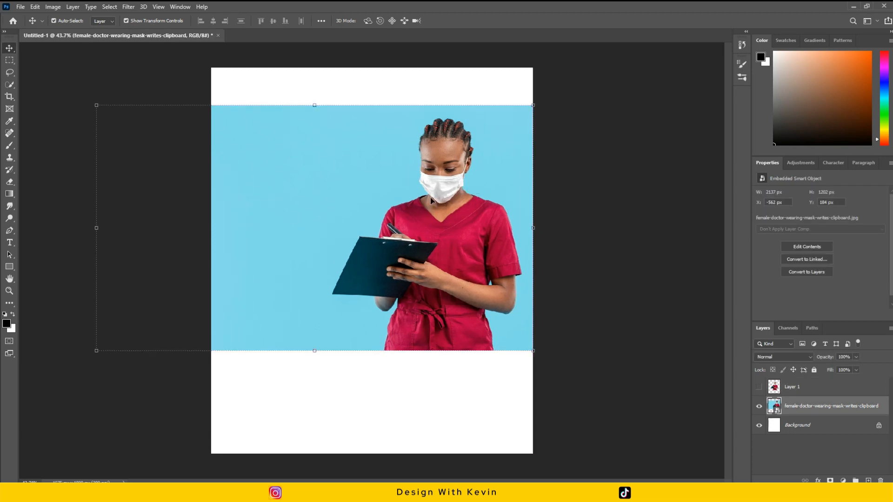
- Select the woman in the photo with the Quick Selection tool at brush size 35, refining the edges around her arm
left_click_drag(11, 84, 49, 95)
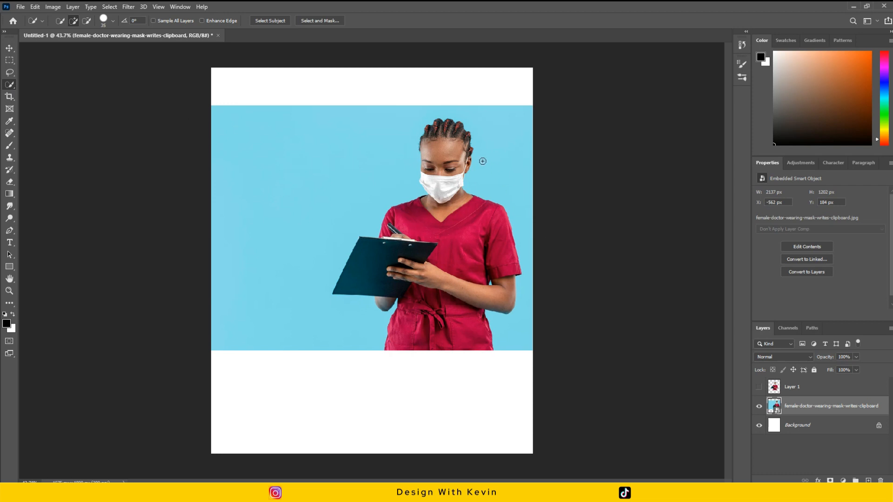
mouse_move(446, 152)
left_mouse_down()
mouse_move(440, 219)
mouse_move(395, 239)
mouse_move(395, 253)
mouse_move(372, 266)
mouse_move(429, 266)
mouse_move(450, 253)
mouse_move(428, 310)
left_mouse_up()
scroll(438, 291, "up", 2)
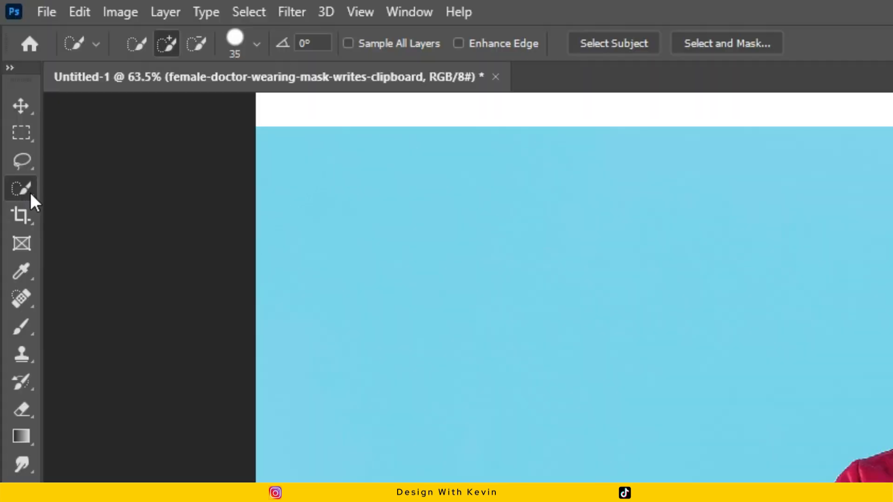
right_click(30, 192)
left_click(89, 207)
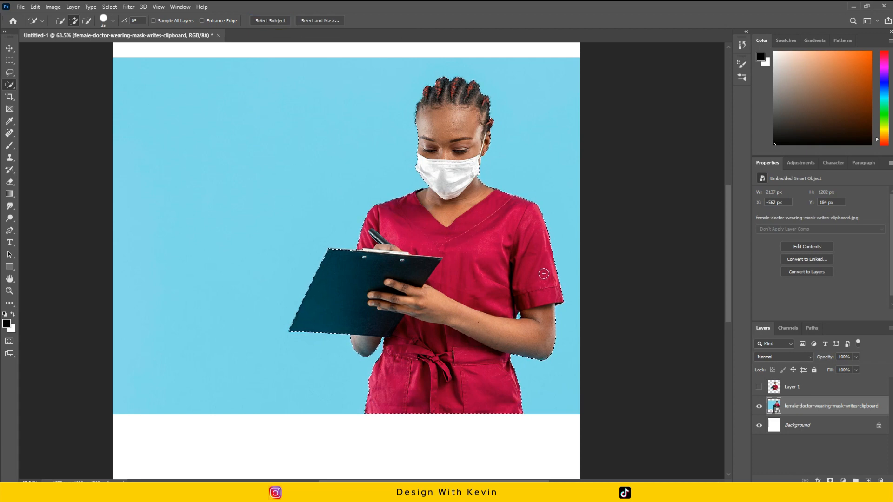
scroll(515, 262, "up", 3)
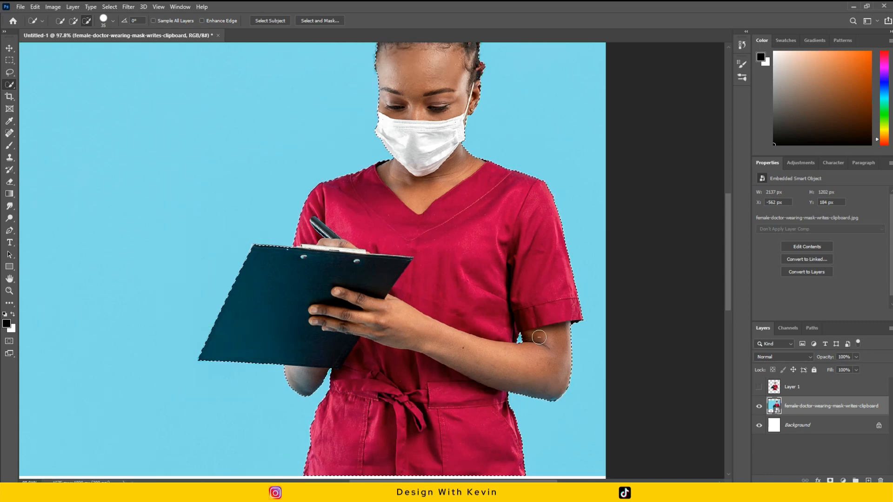
scroll(447, 102, "down", 2)
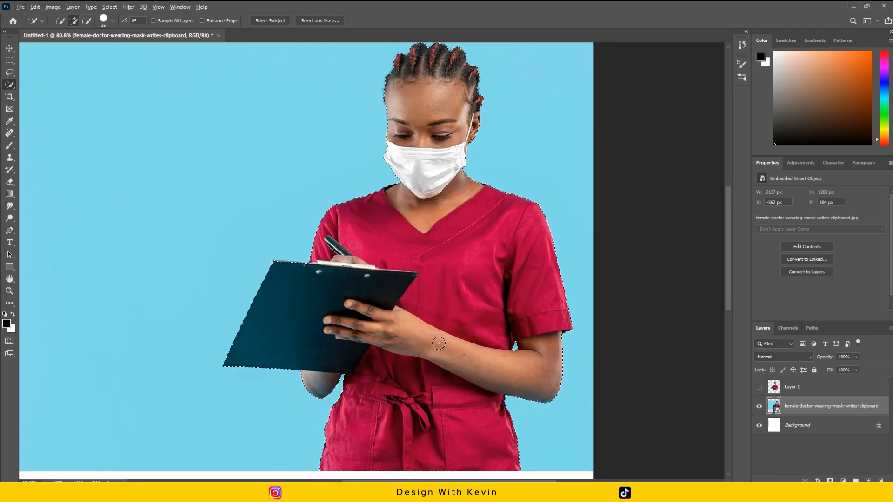
scroll(449, 247, "down", 1)
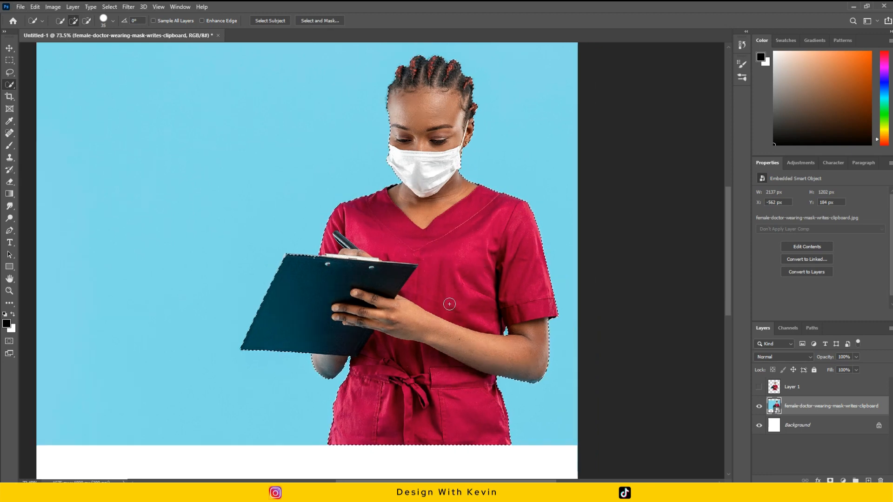
scroll(452, 238, "down", 2)
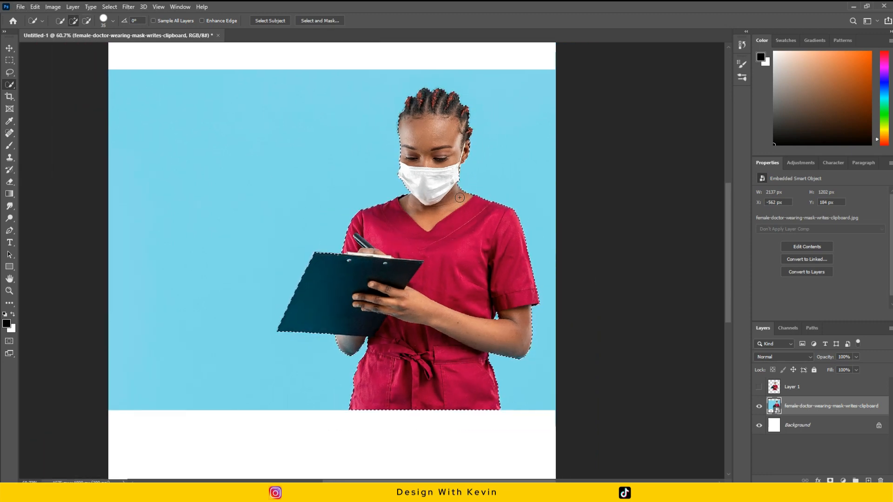
- Copy the selected woman to a new layer with the photo layer hidden, and move the cutout to about X 373, Y 227 px
key("ctrl+j")
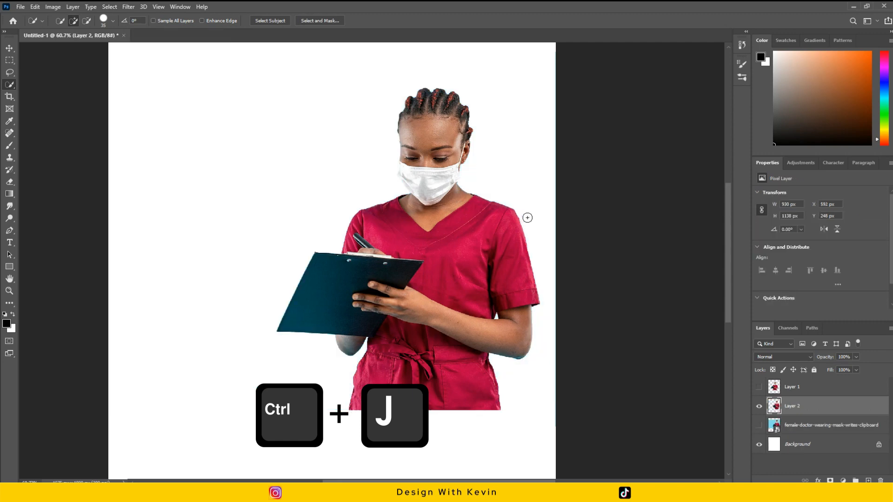
left_click(9, 48)
left_click_drag(439, 267, 381, 262)
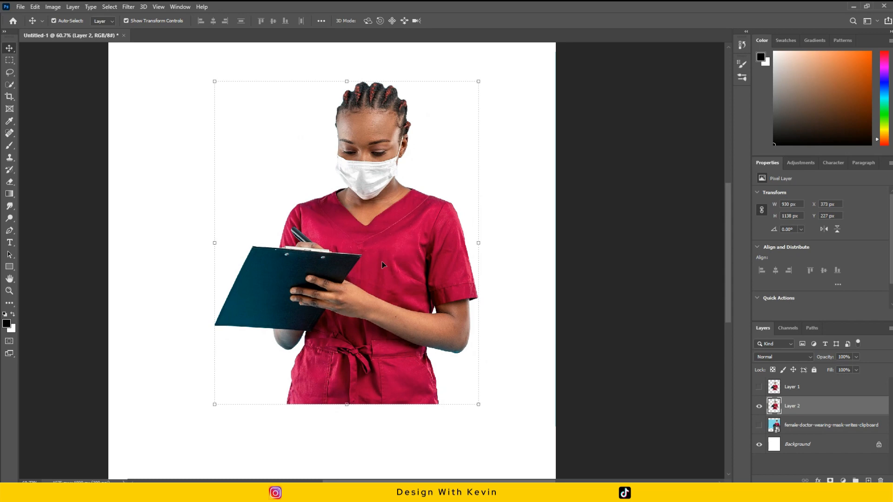
- Hide the current cutout, show the doctor photo layer, and delete both cutout layers, Layer 1 and Layer 2
left_click(9, 85)
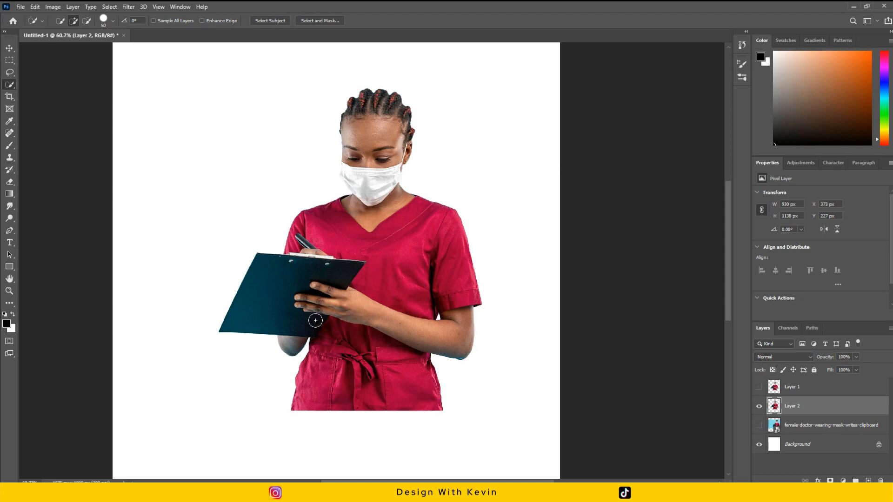
key("v")
left_click(759, 405)
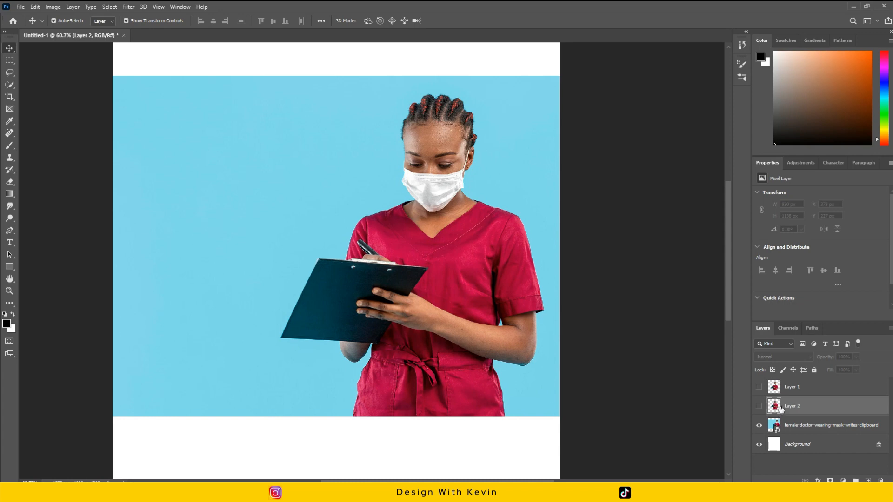
left_click(803, 395)
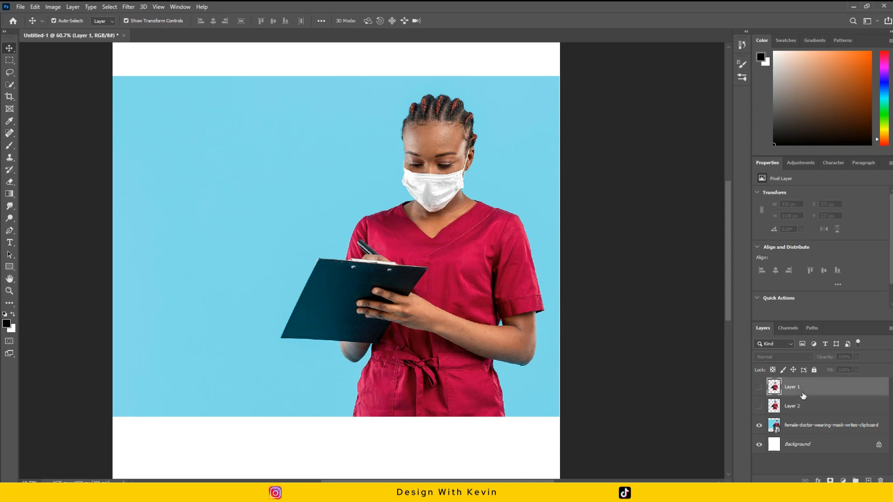
key("Delete")
key("Delete")
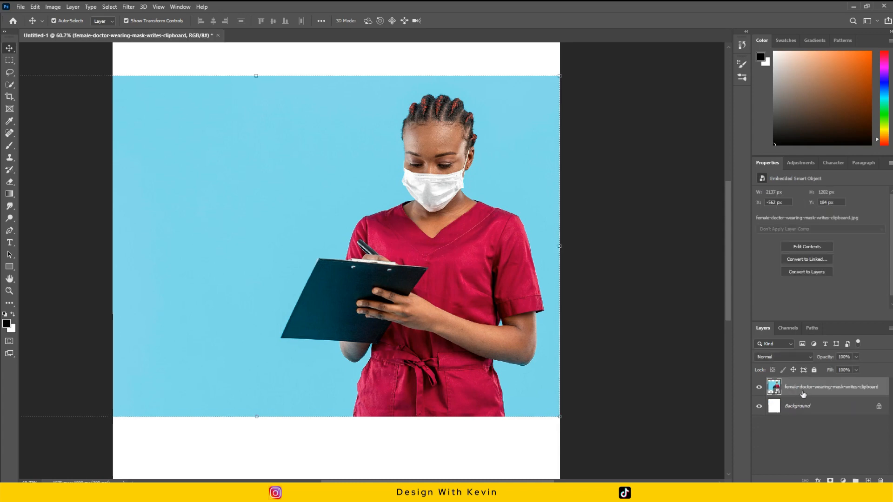
- Switch from the Quick Selection tool to the Magic Wand tool with the doctor photo layer active
left_click(9, 84)
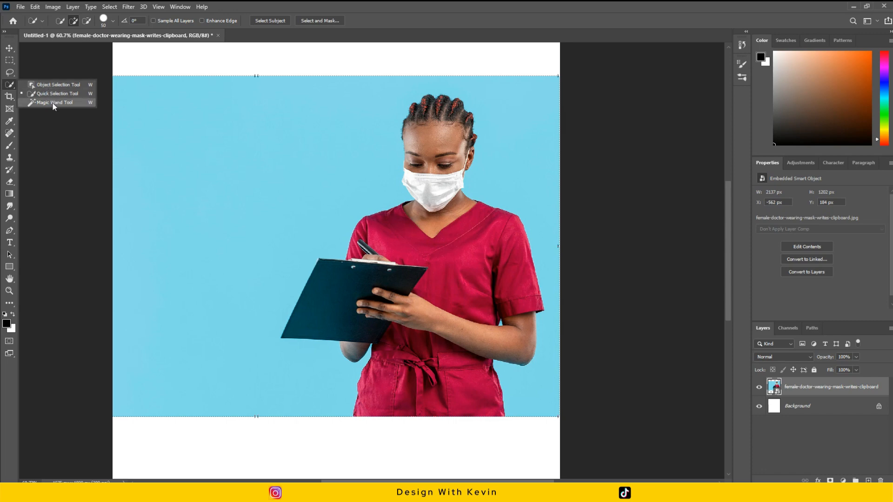
left_click(64, 103)
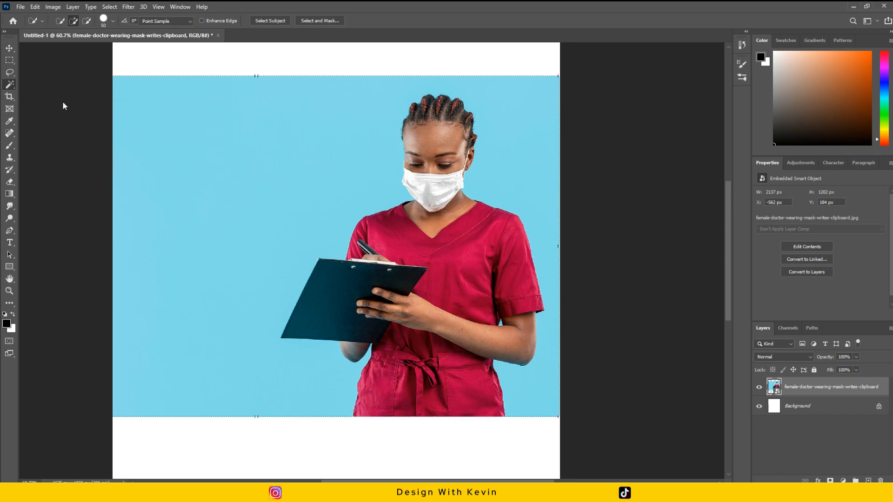
scroll(321, 171, "up", 1)
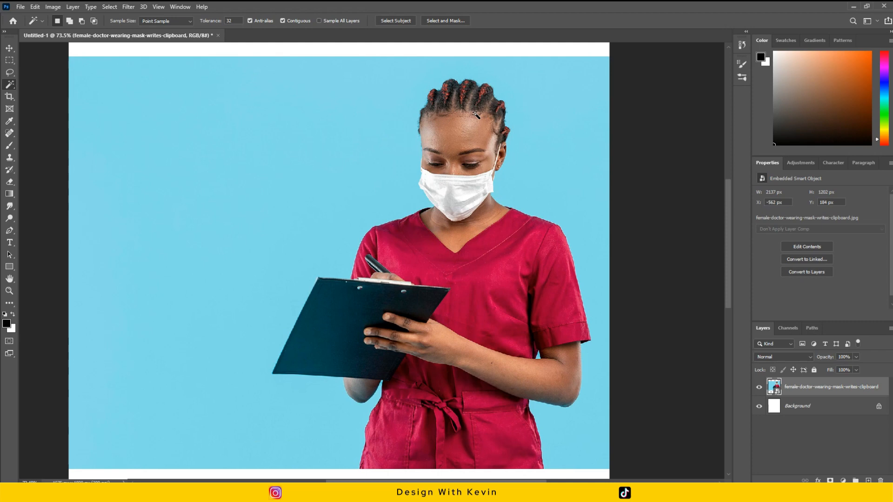
- Switch to the Magic Eraser tool for comparison and return to the Magic Wand tool
right_click(10, 181)
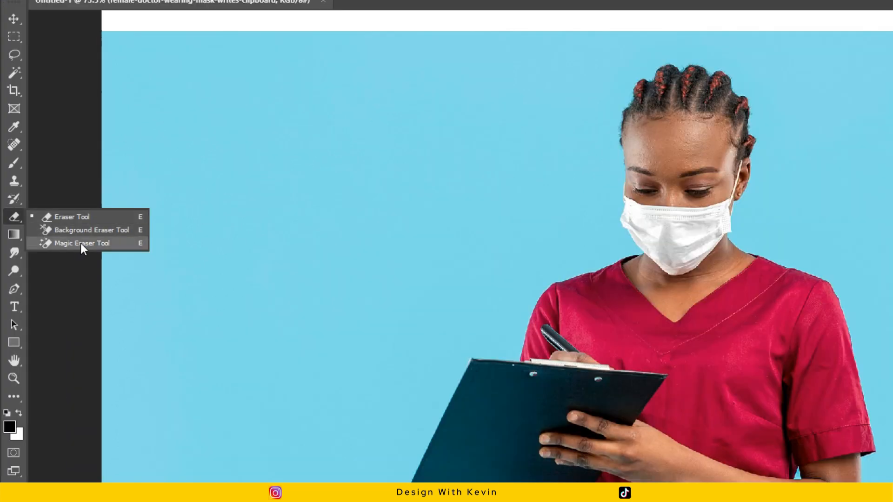
left_click(81, 244)
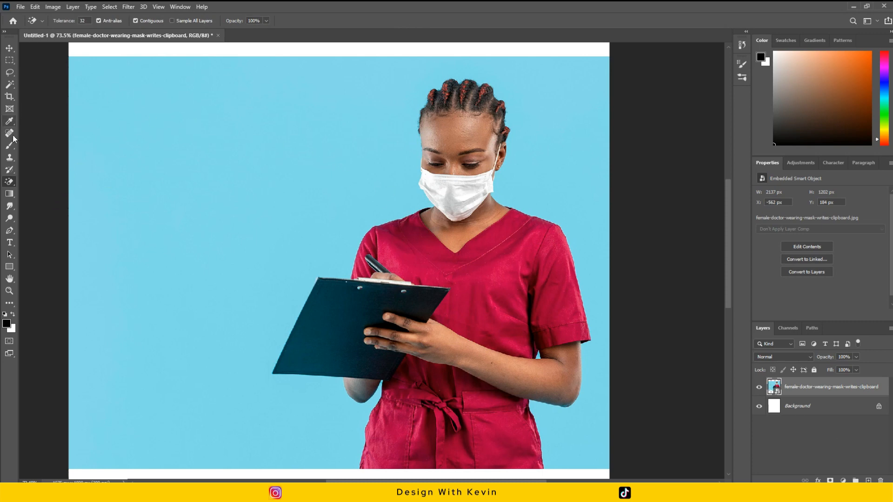
right_click(10, 84)
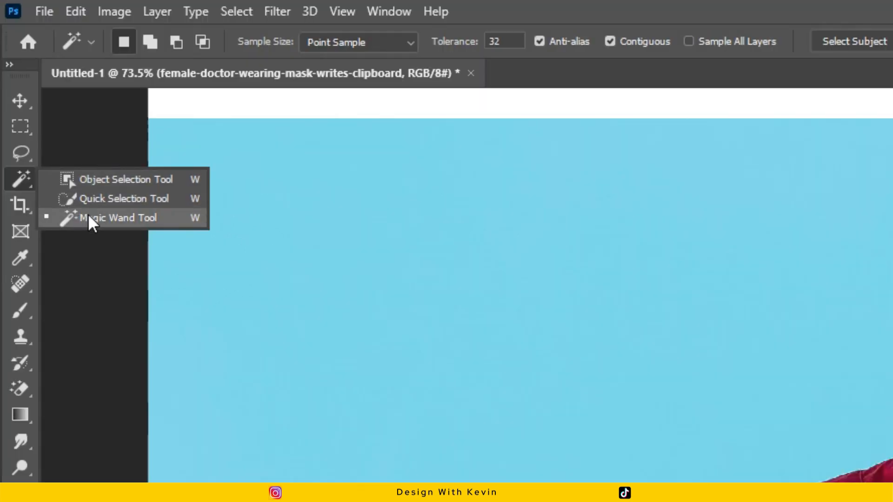
left_click(89, 217)
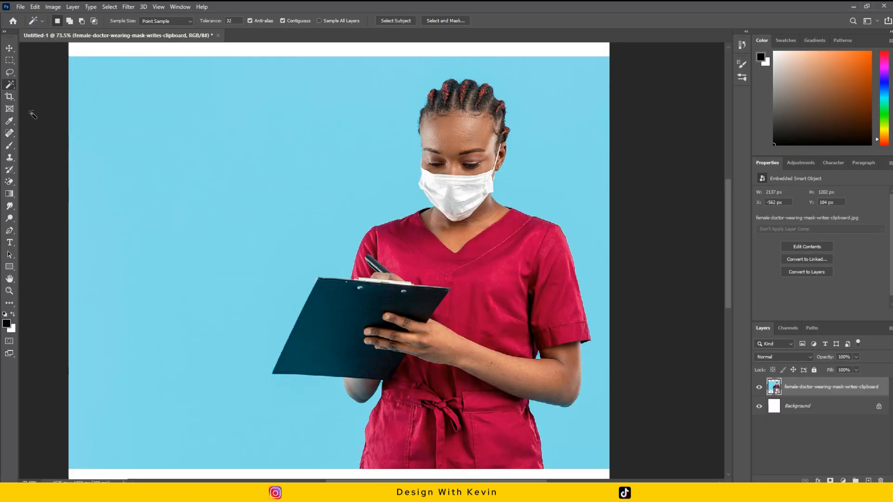
- Select the photo's blue background with the Magic Wand, using Point Sample, tolerance 32 and Contiguous
right_click(8, 86)
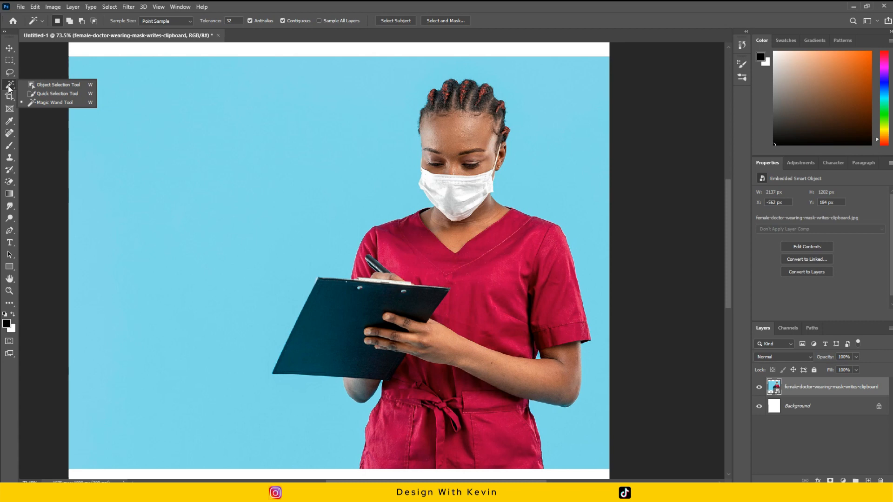
left_click(55, 103)
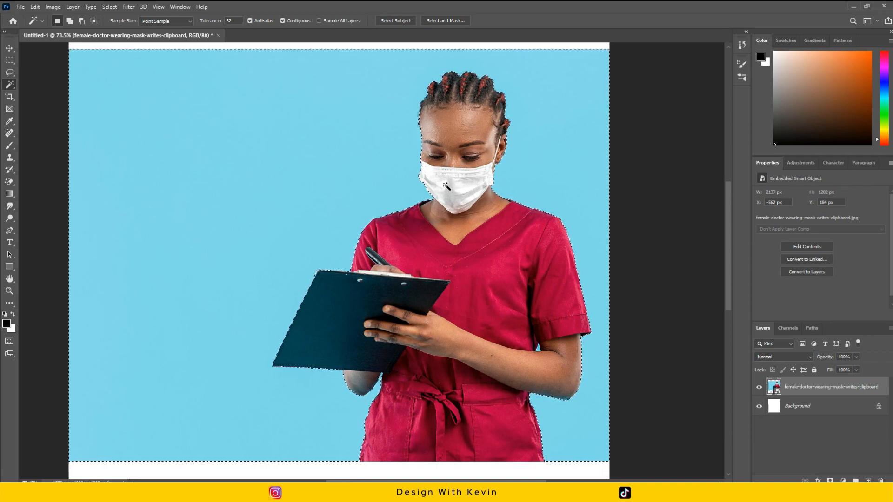
- Examine the selection outline closely around the woman's arms, waist and the lower edge of the photo
scroll(551, 261, "up", 2)
scroll(544, 275, "down", 5)
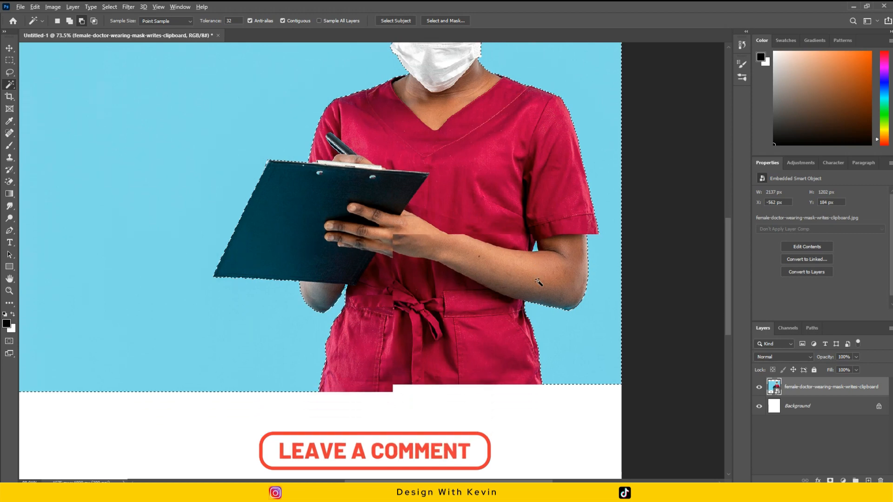
scroll(552, 371, "up", 2)
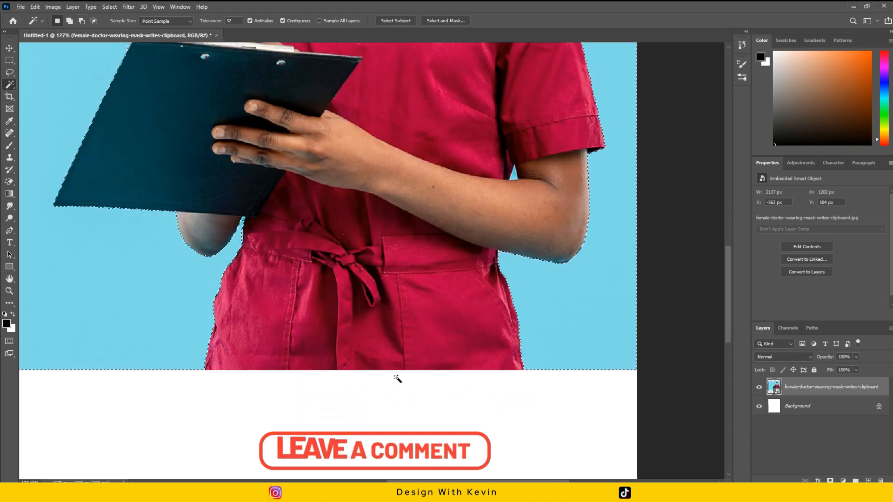
scroll(535, 367, "up", 4)
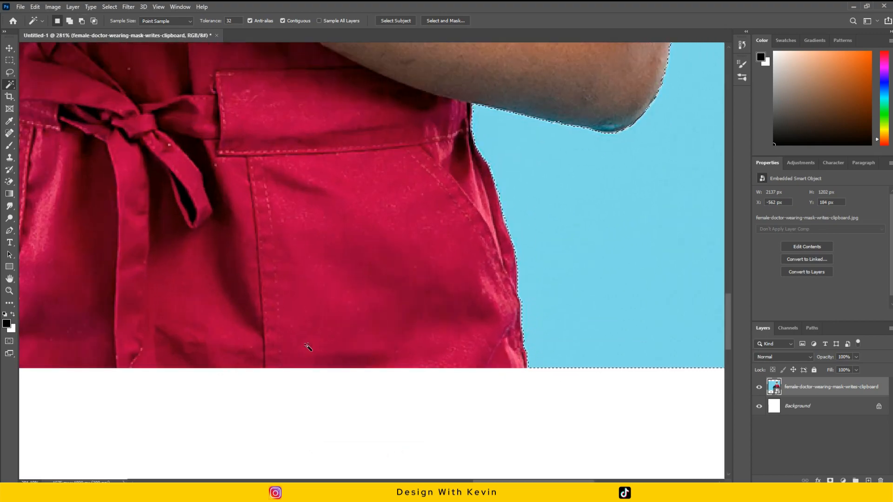
scroll(313, 347, "down", 1)
scroll(498, 364, "up", 1)
scroll(418, 365, "down", 2)
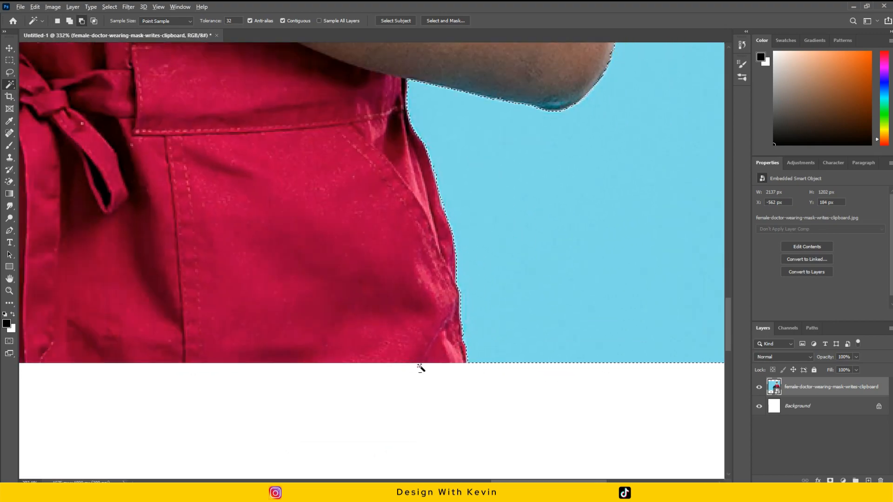
scroll(465, 365, "down", 2)
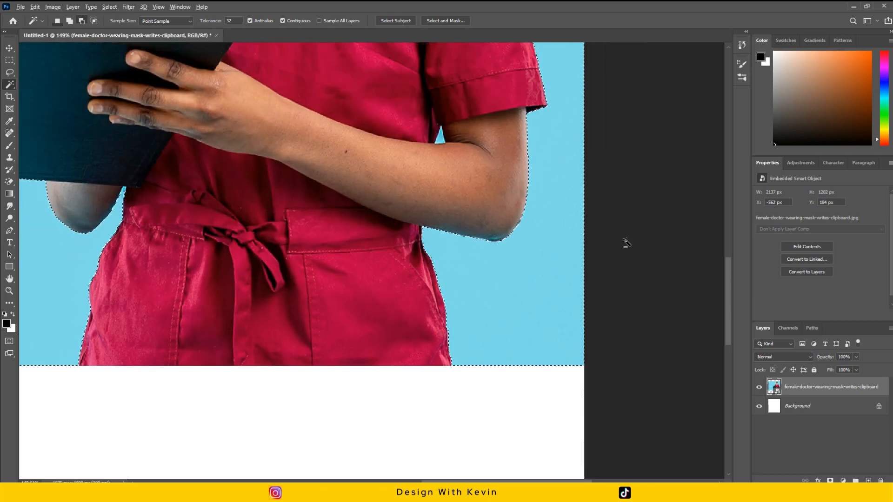
scroll(622, 254, "down", 2)
scroll(622, 209, "down", 3)
scroll(614, 93, "up", 3)
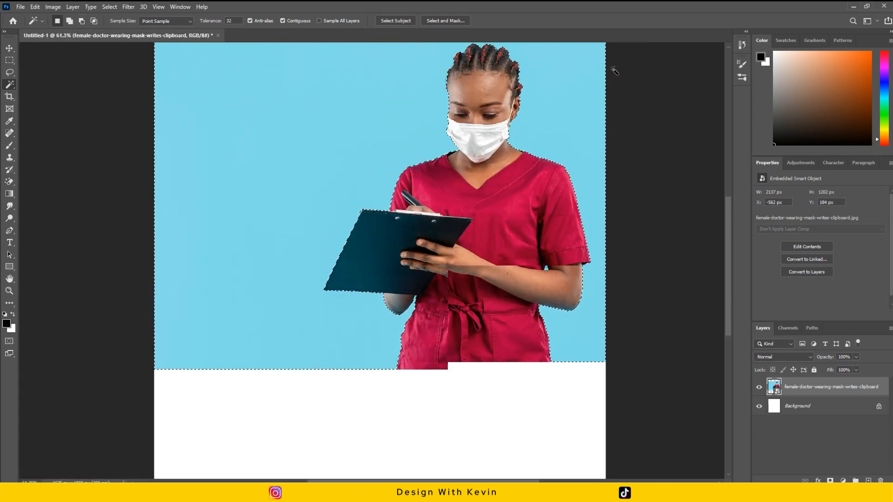
scroll(607, 59, "up", 1)
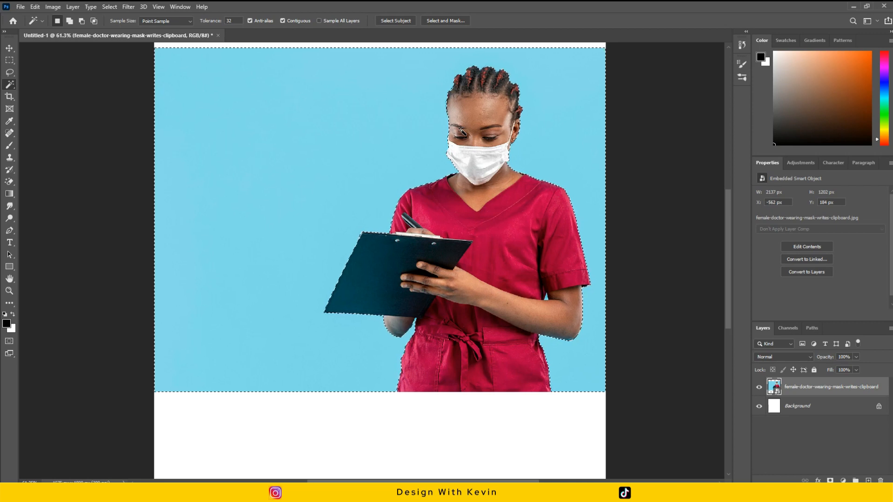
- Clear the background selection and try the Magic Wand on the woman's forearm, her red scrubs and the clipboard
left_click(465, 280)
key("ctrl+d")
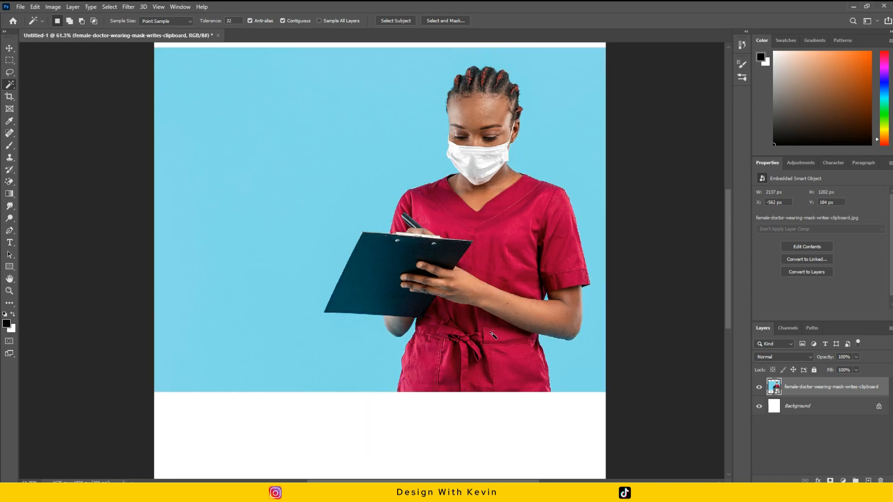
left_click(474, 368)
left_click(492, 309)
scroll(530, 306, "up", 2)
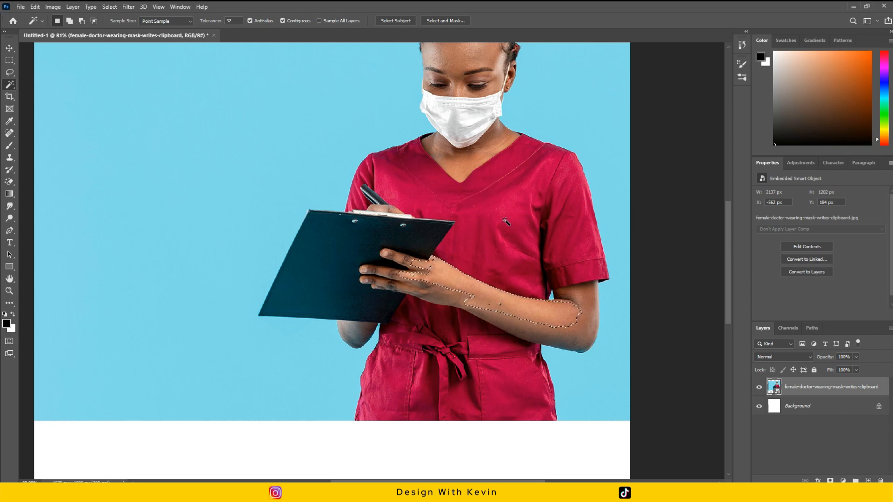
left_click(533, 178)
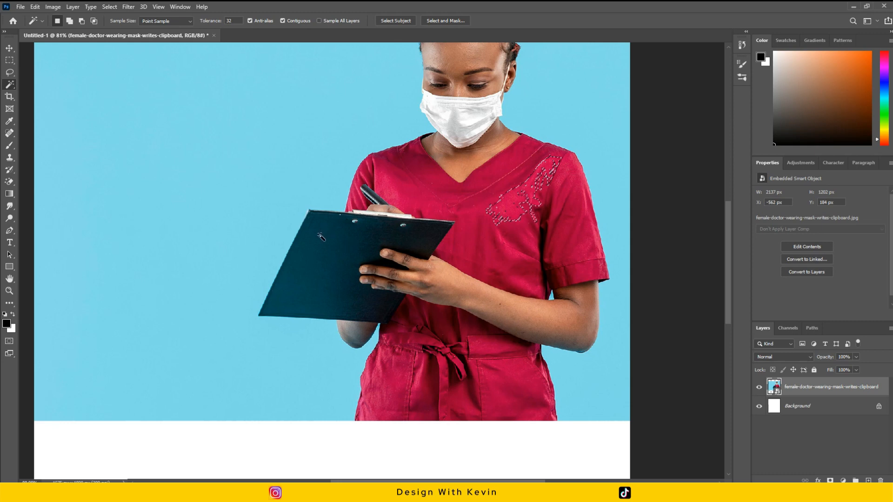
left_click(366, 244)
scroll(310, 284, "up", 1)
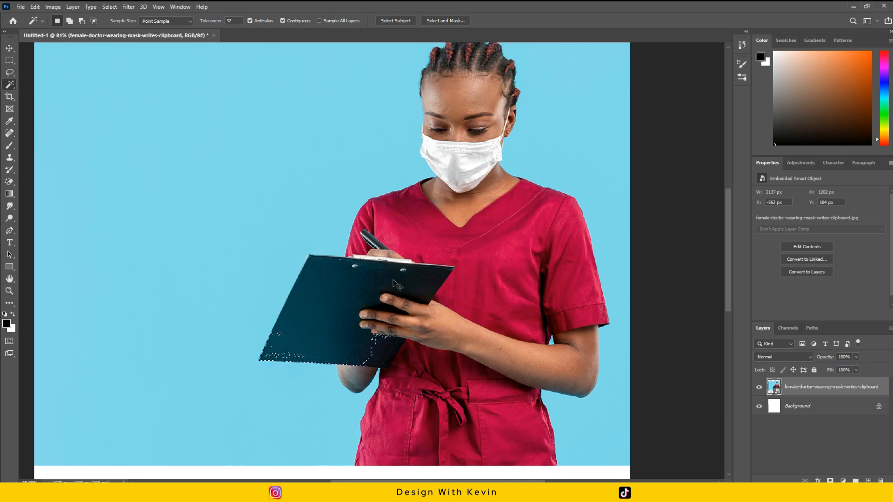
- Clear the clipboard selection and select the blue background around the woman with the Magic Wand at tolerance 32
scroll(485, 294, "down", 1)
scroll(485, 294, "down", 1)
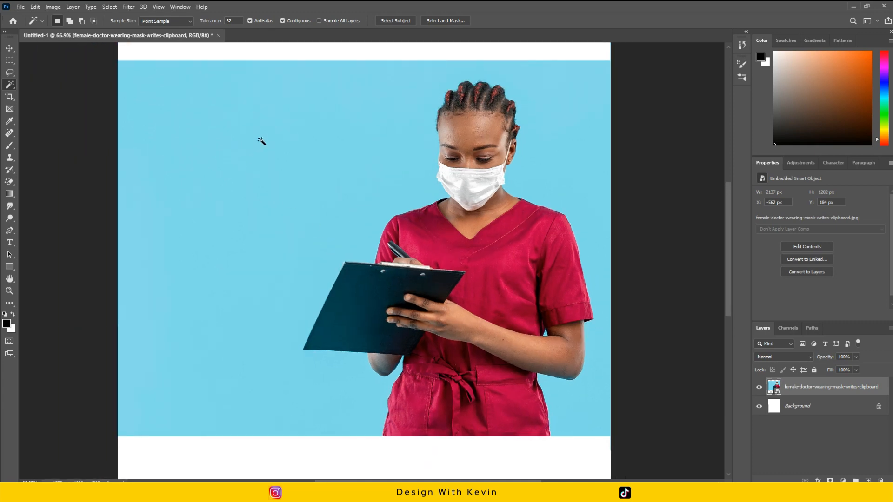
left_click(304, 147)
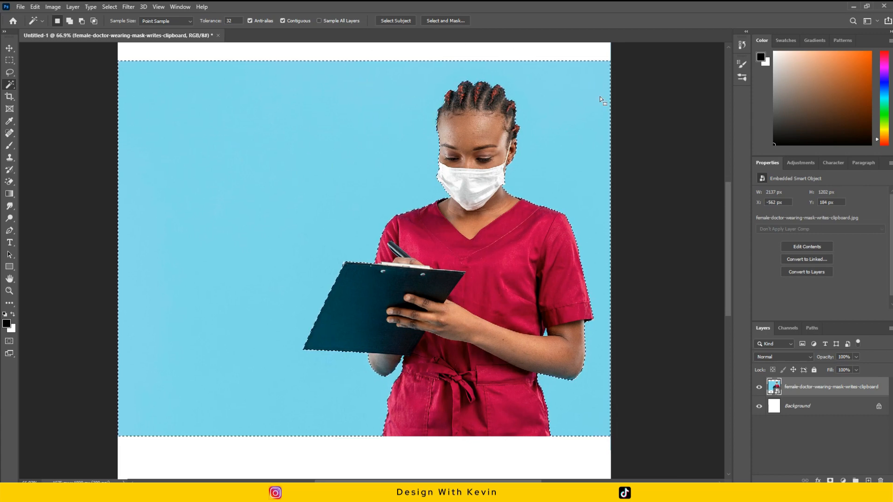